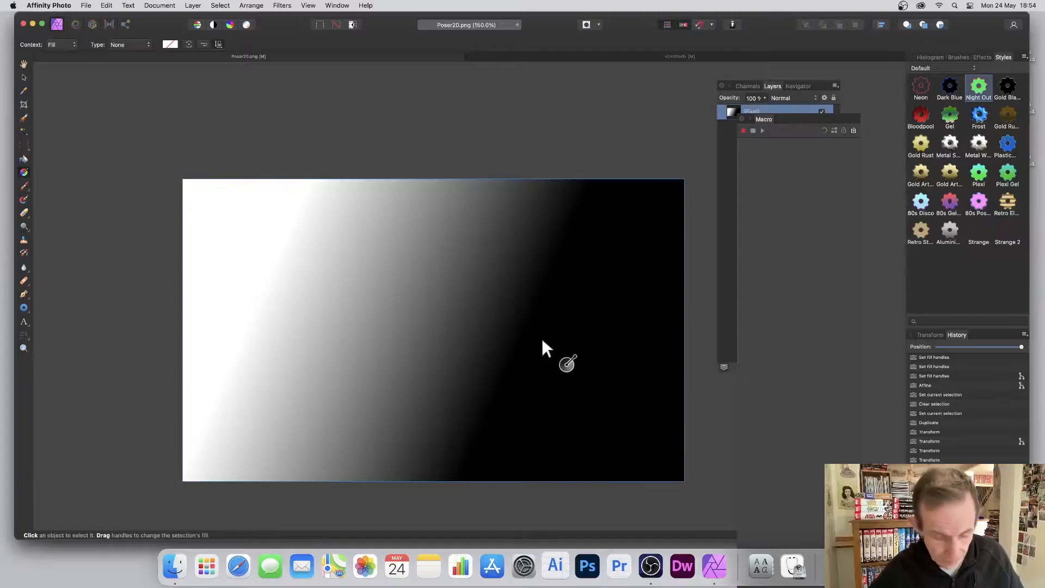
# - Undo the gradient fill on the pixel layer and add a new empty layer
pyautogui.press('super+z')
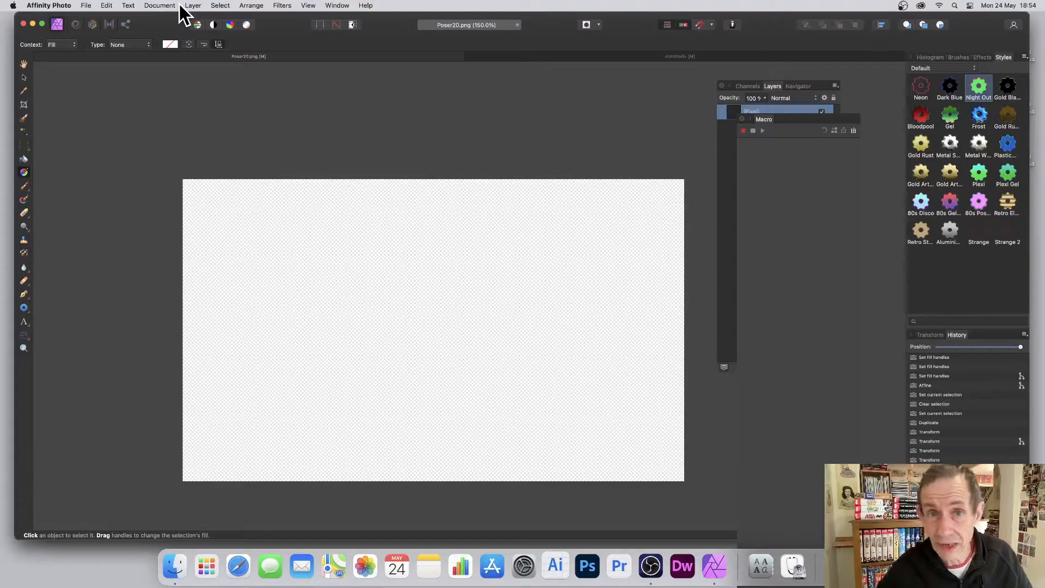
pyautogui.click(193, 4)
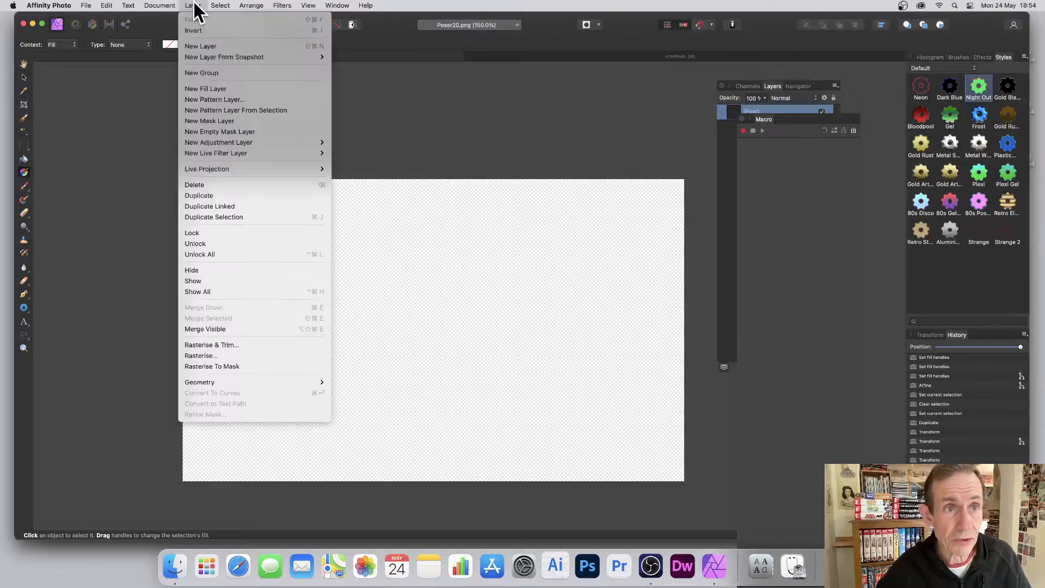
pyautogui.click(197, 47)
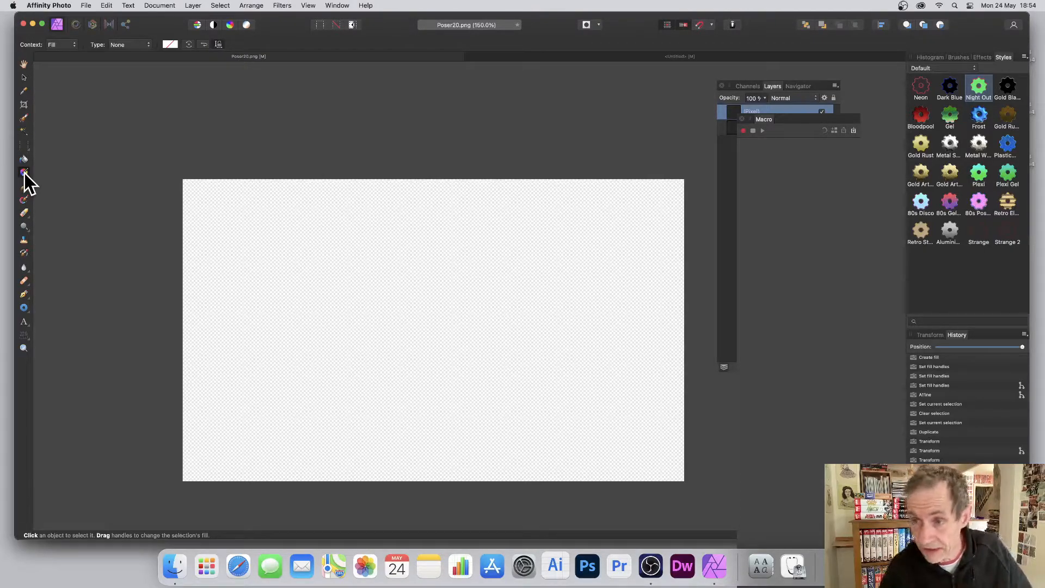
# - Fill the new layer with a linear white-to-black gradient sloping down to the right, and shorten its black end slightly
pyautogui.moveTo(289, 210); pyautogui.dragTo(613, 340)
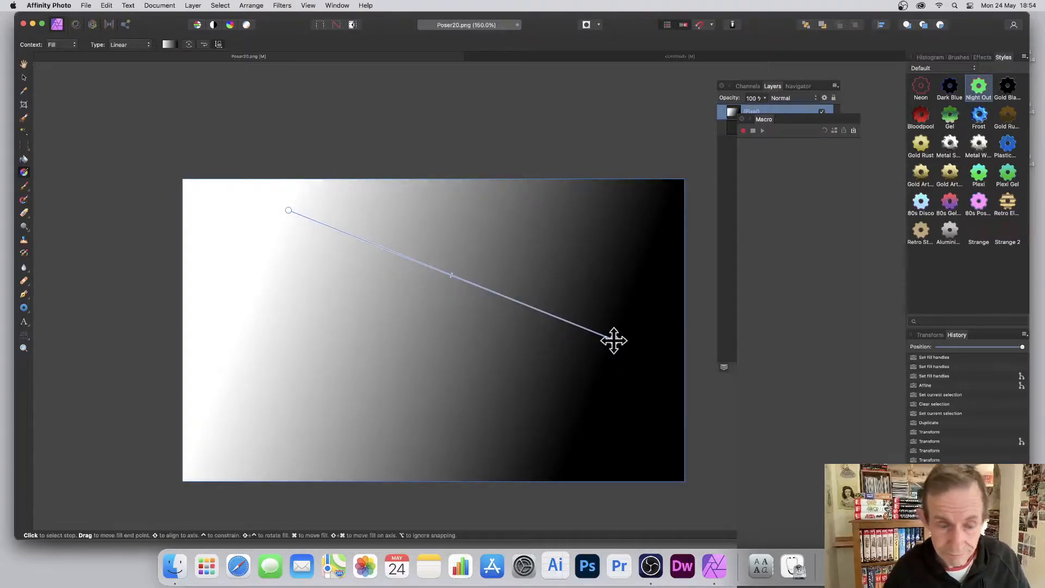
pyautogui.click(613, 338)
pyautogui.moveTo(613, 338); pyautogui.dragTo(581, 320)
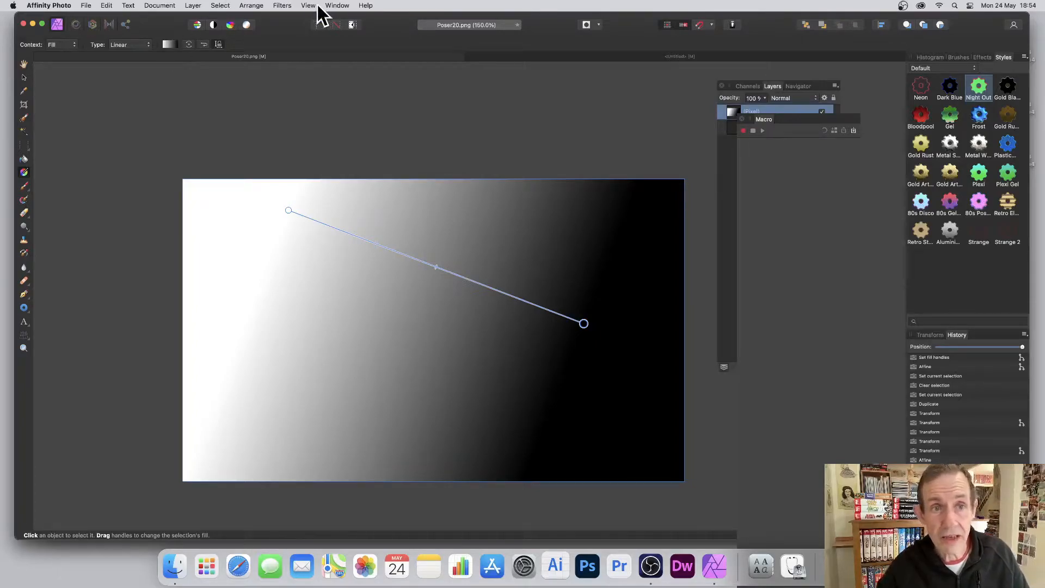
# - Apply the Affine distort filter to the gradient layer with its rotation set to 225°
pyautogui.click(281, 6)
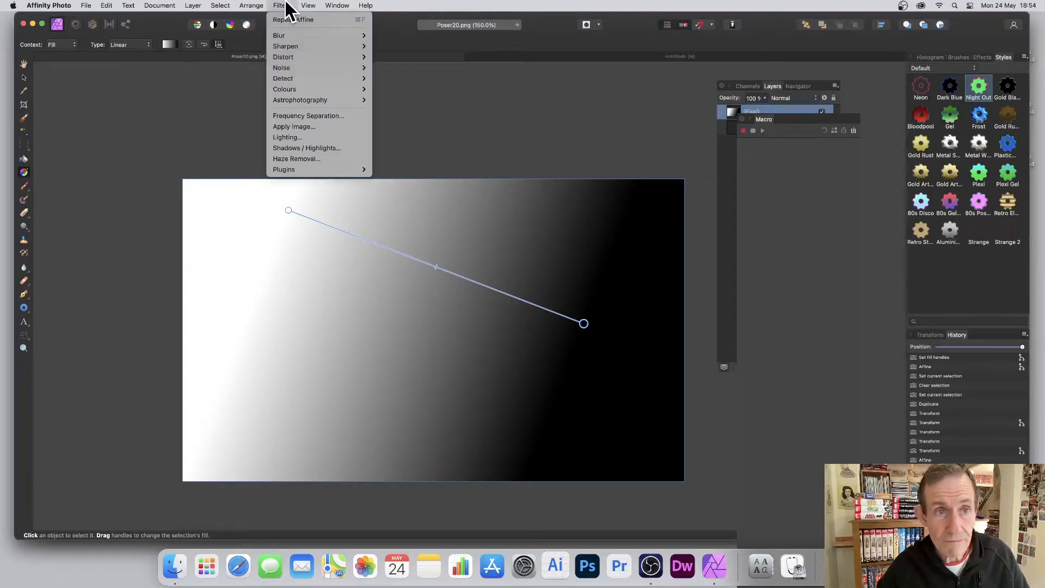
pyautogui.moveTo(284, 56)
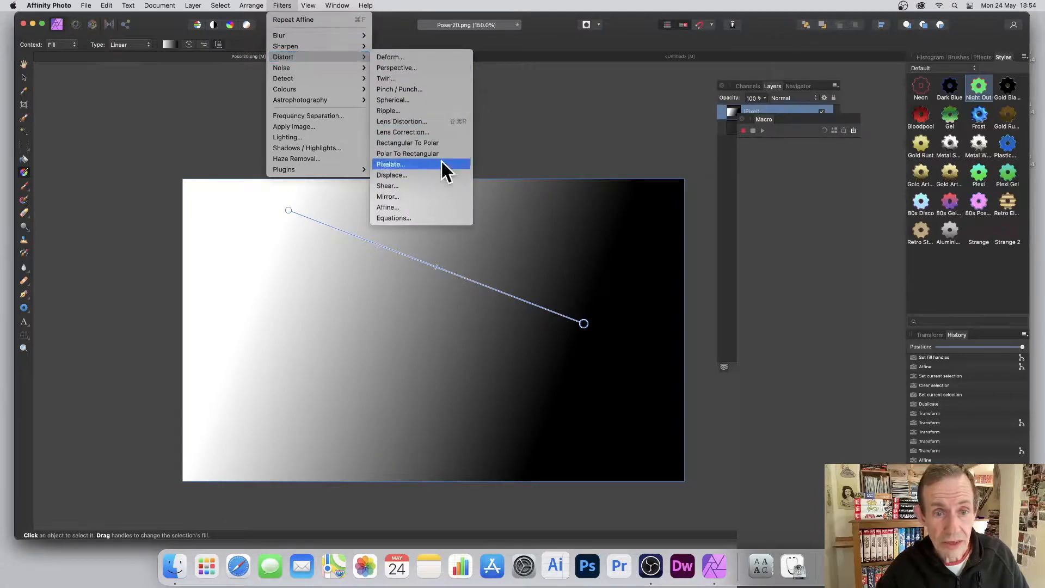
pyautogui.click(400, 208)
pyautogui.moveTo(825, 429); pyautogui.dragTo(430, 240)
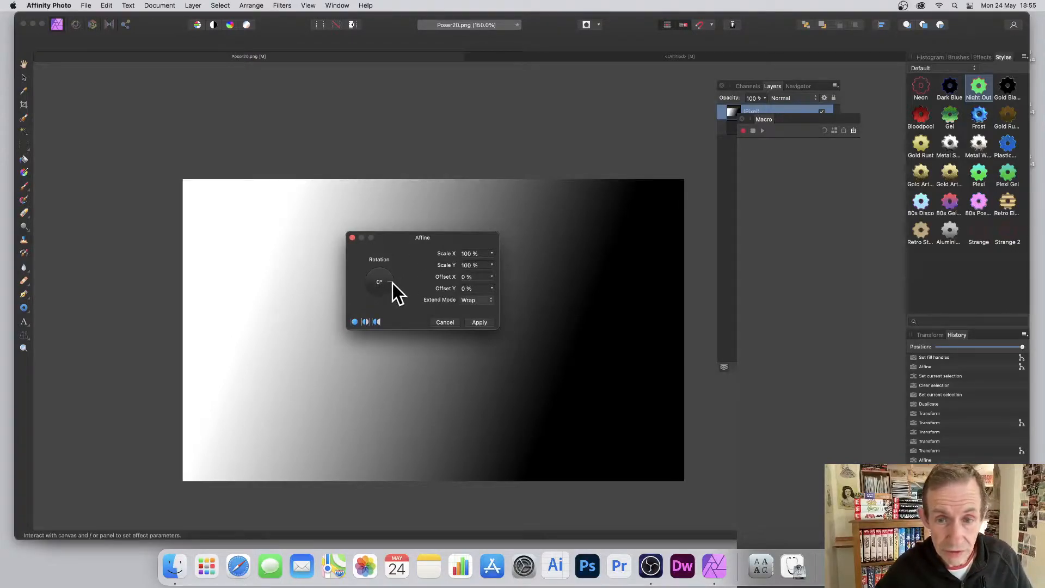
pyautogui.moveTo(393, 283); pyautogui.dragTo(368, 295)
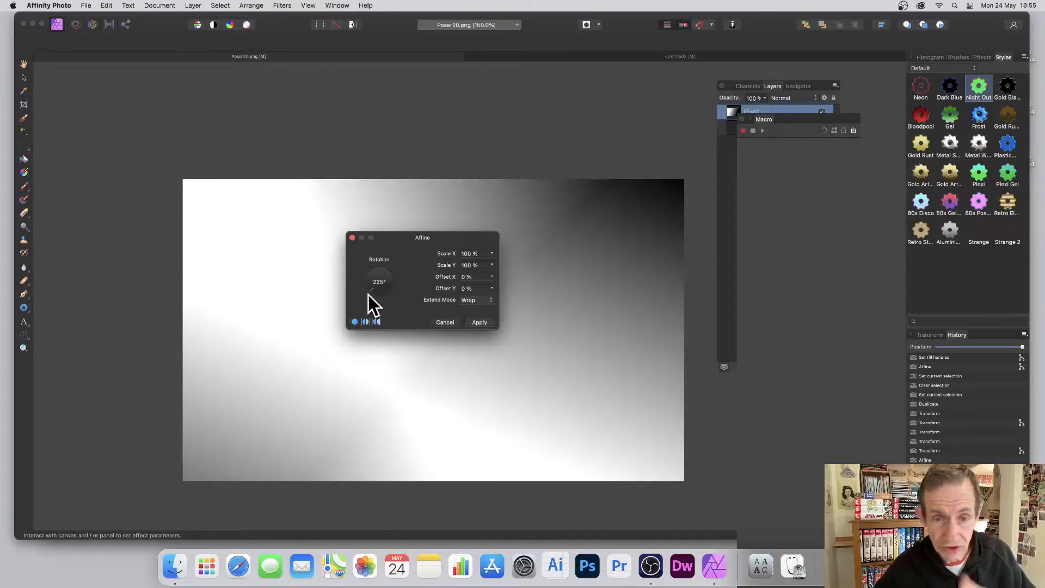
# - Set both Scale X and Scale Y of the Affine filter to 20 %
pyautogui.click(491, 254)
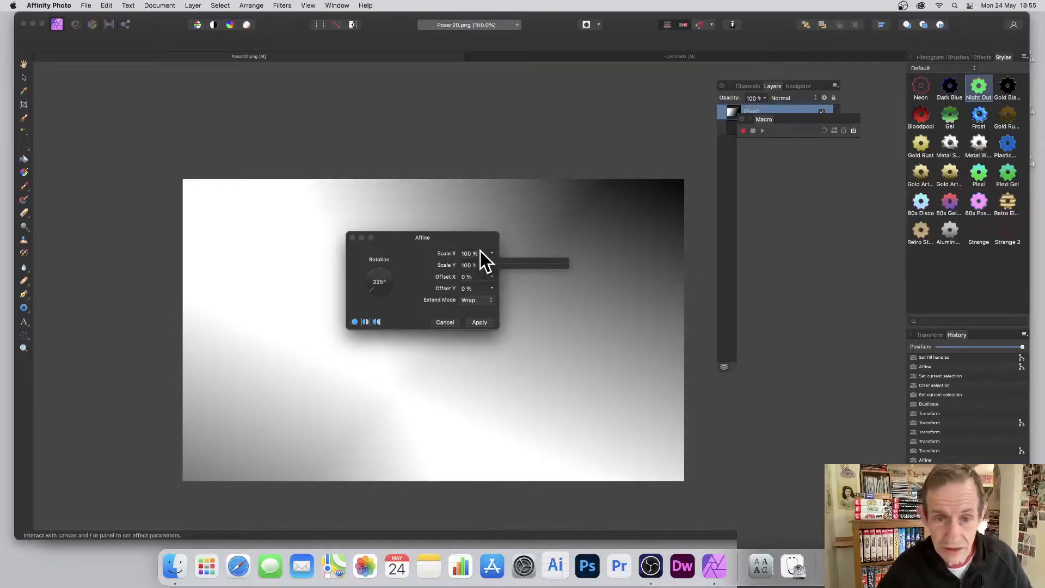
pyautogui.click(480, 252)
pyautogui.click(482, 255)
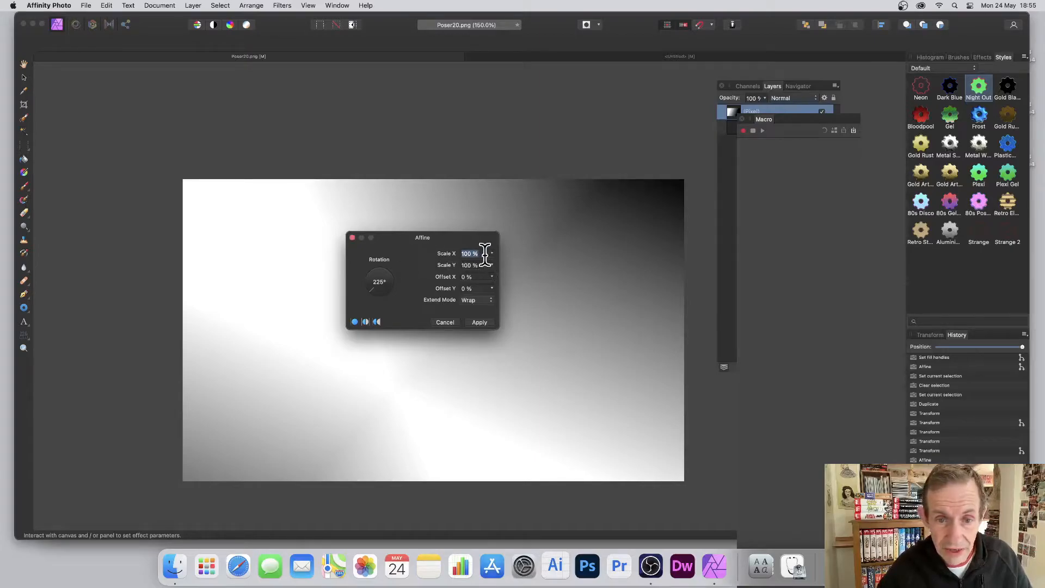
pyautogui.write('20')
pyautogui.press('Tab')
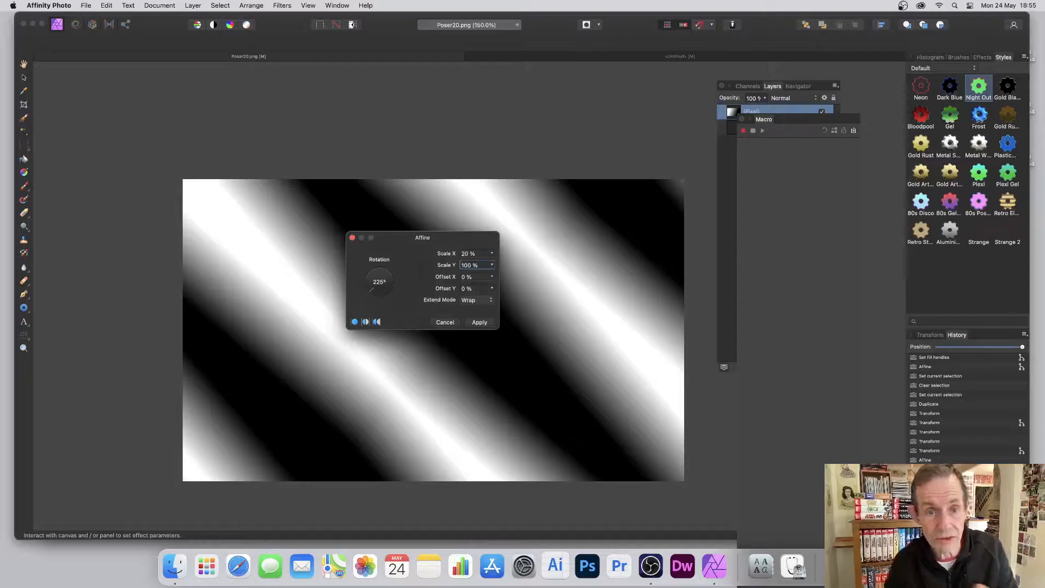
pyautogui.write('2')
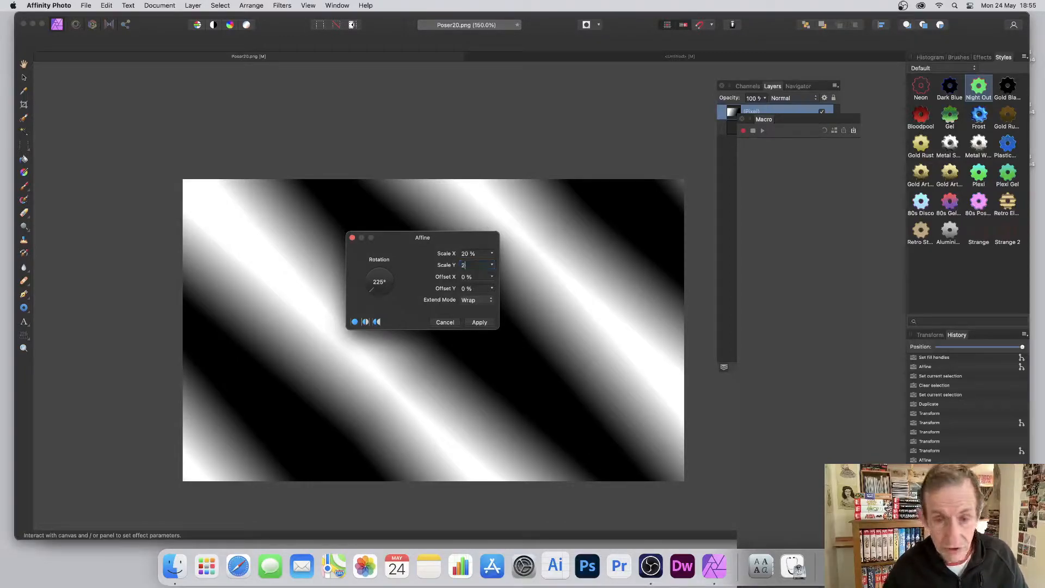
pyautogui.write('0')
pyautogui.press('Tab')
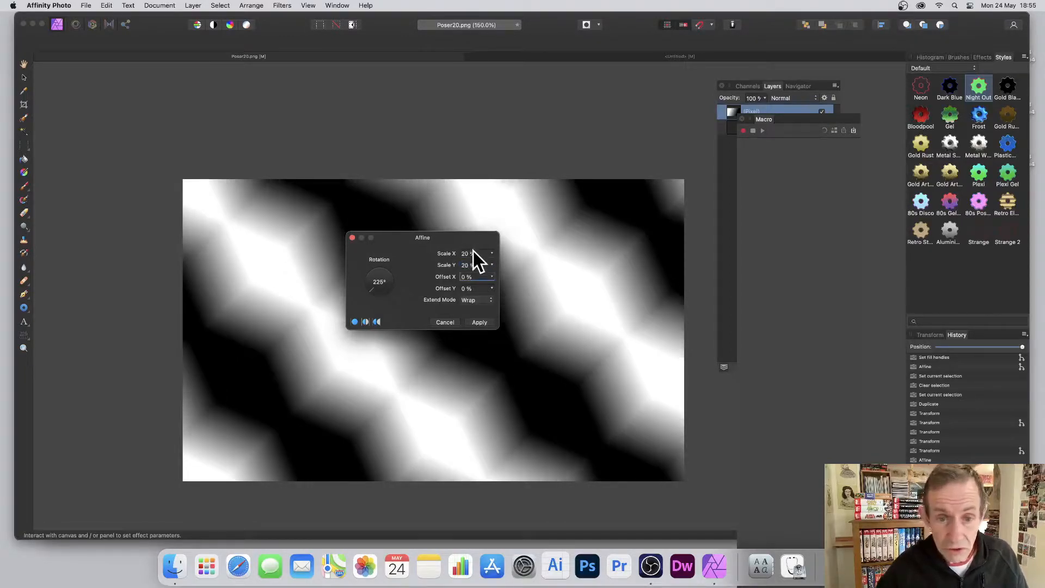
# - Try Scale Y at 120 % and 50 %, and set it back to 20 %
pyautogui.moveTo(479, 265); pyautogui.dragTo(437, 257)
pyautogui.write('120')
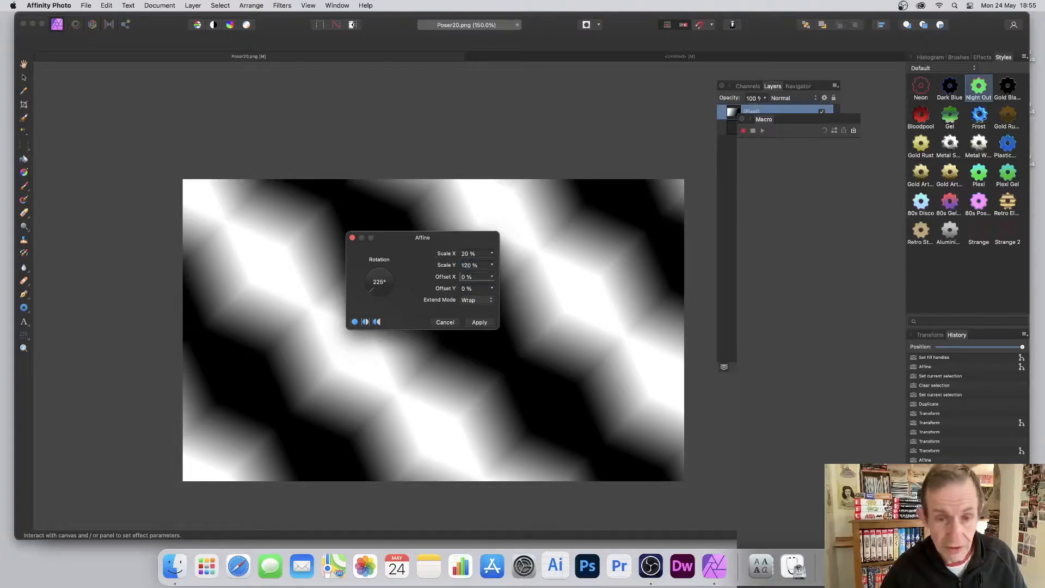
pyautogui.press('Tab')
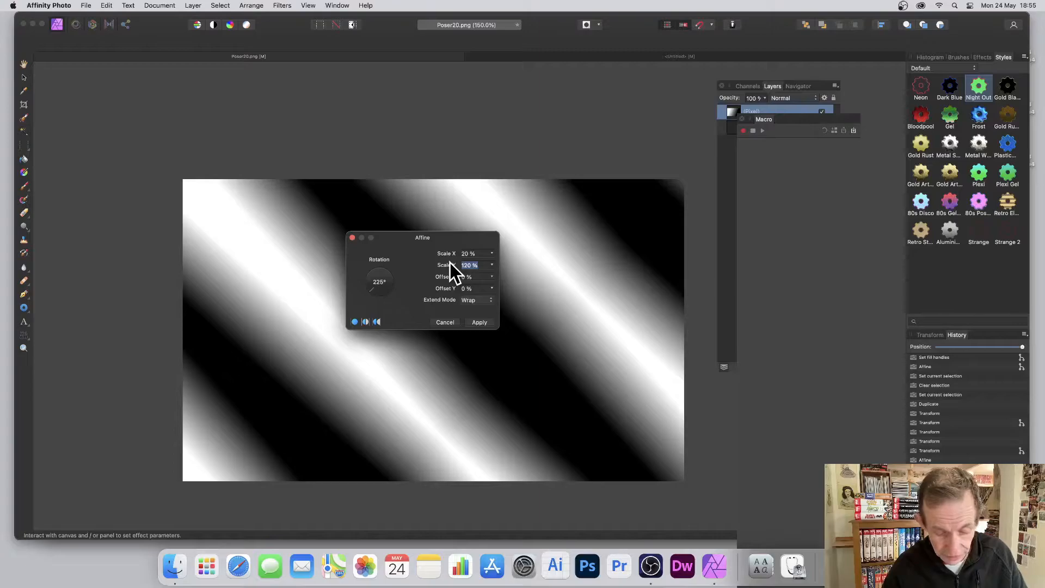
pyautogui.write('50')
pyautogui.press('Tab')
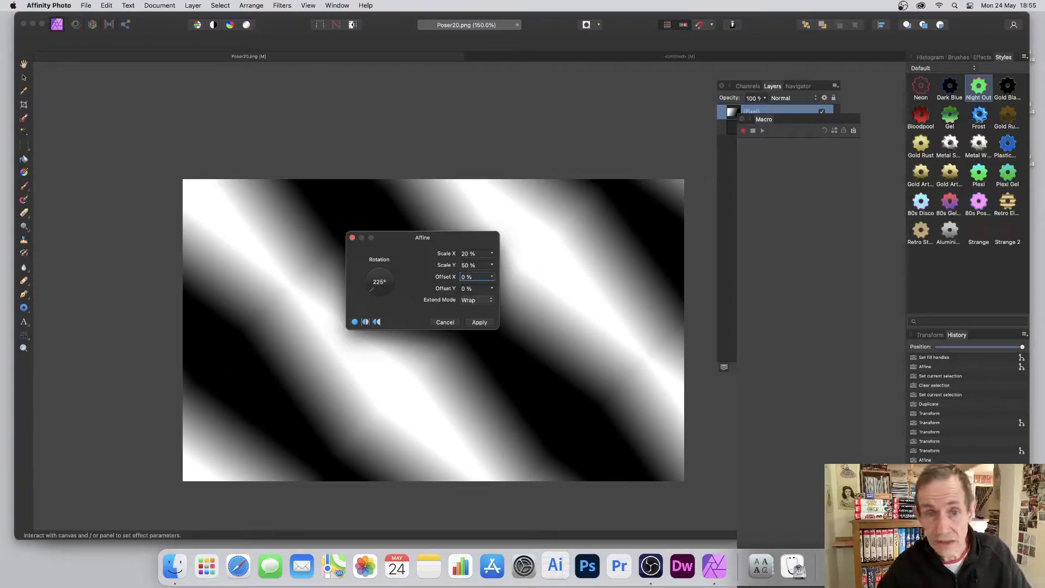
pyautogui.write('20')
pyautogui.press('Tab')
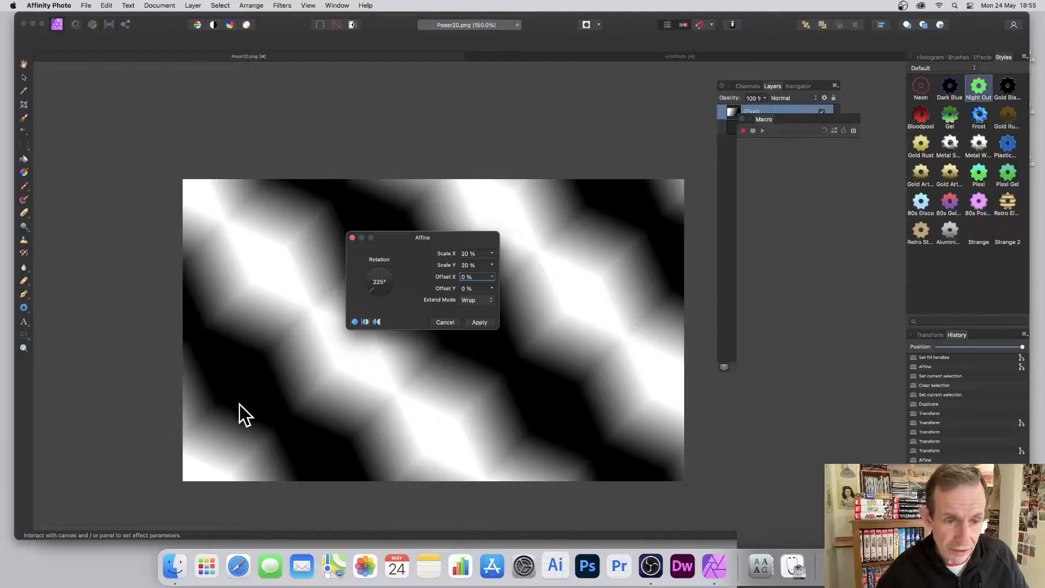
# - Set the Affine rotation to 45.8° and Offset X to 25 %
pyautogui.moveTo(371, 293); pyautogui.dragTo(367, 281)
pyautogui.click(379, 281)
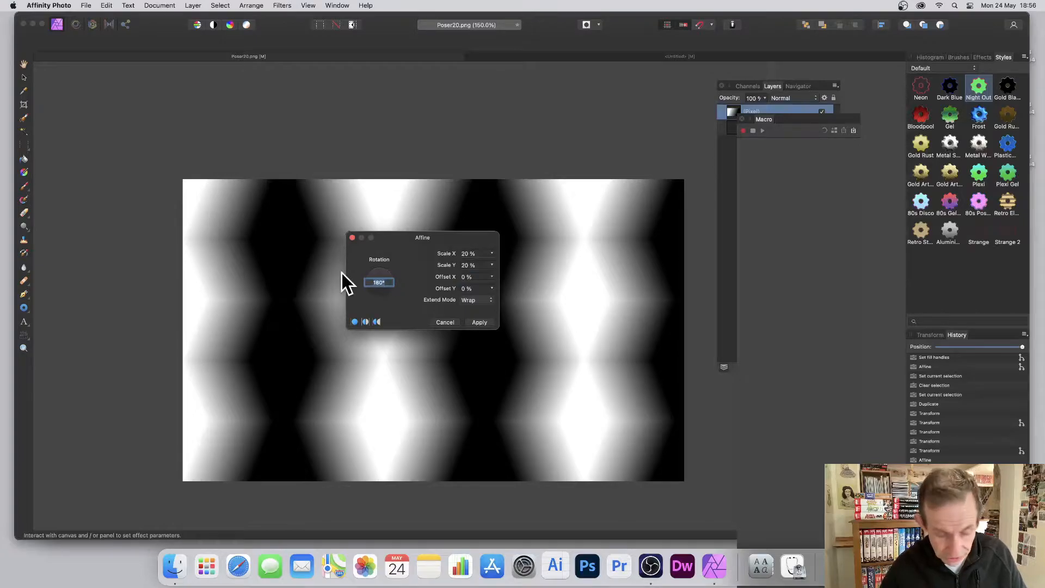
pyautogui.write('45.8')
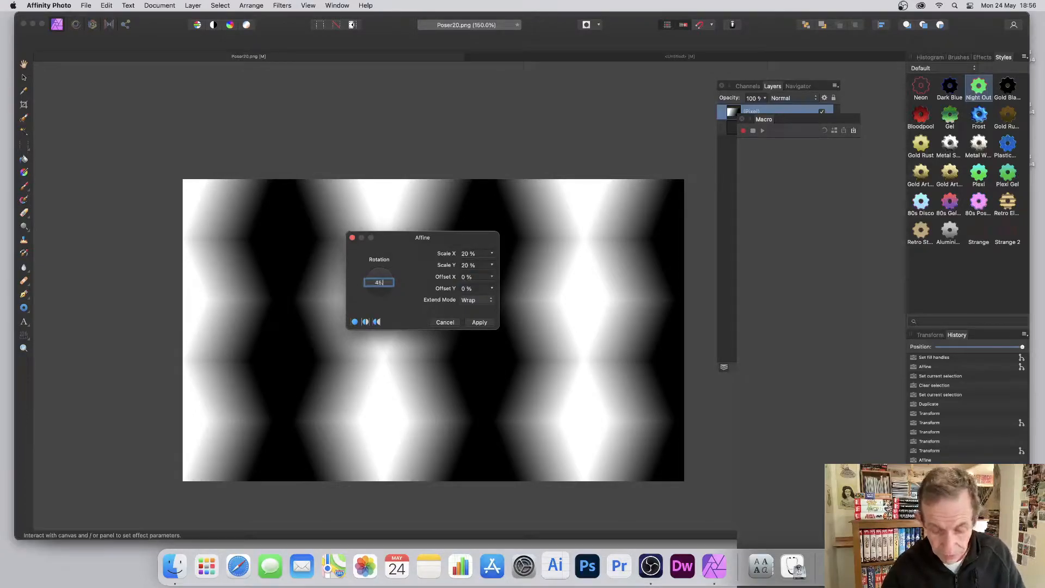
pyautogui.press('Return')
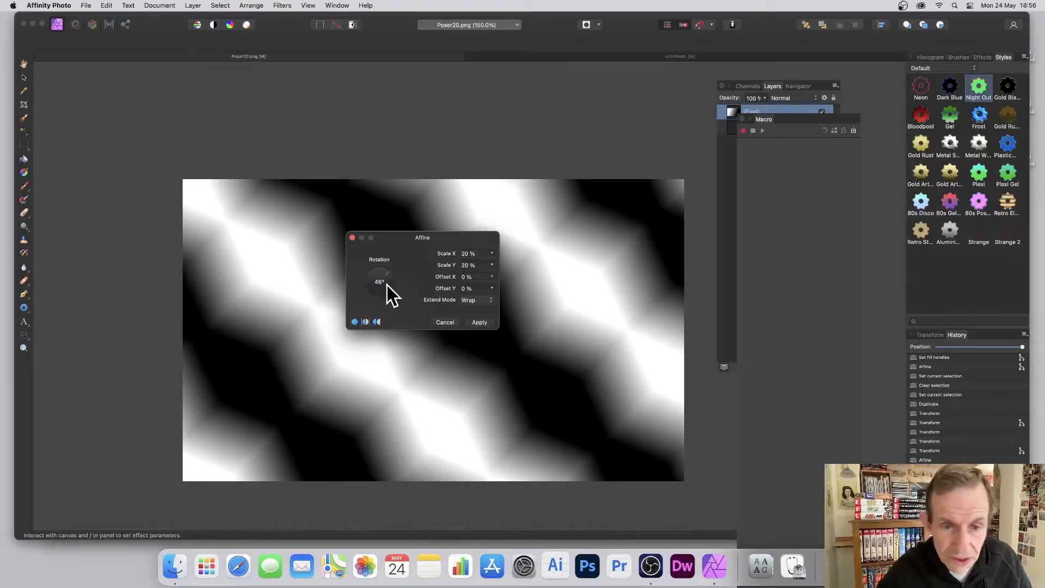
pyautogui.click(492, 277)
pyautogui.moveTo(489, 287)
pyautogui.mouseDown()
pyautogui.moveTo(516, 288)
pyautogui.moveTo(479, 289)
pyautogui.moveTo(502, 288)
pyautogui.mouseUp()
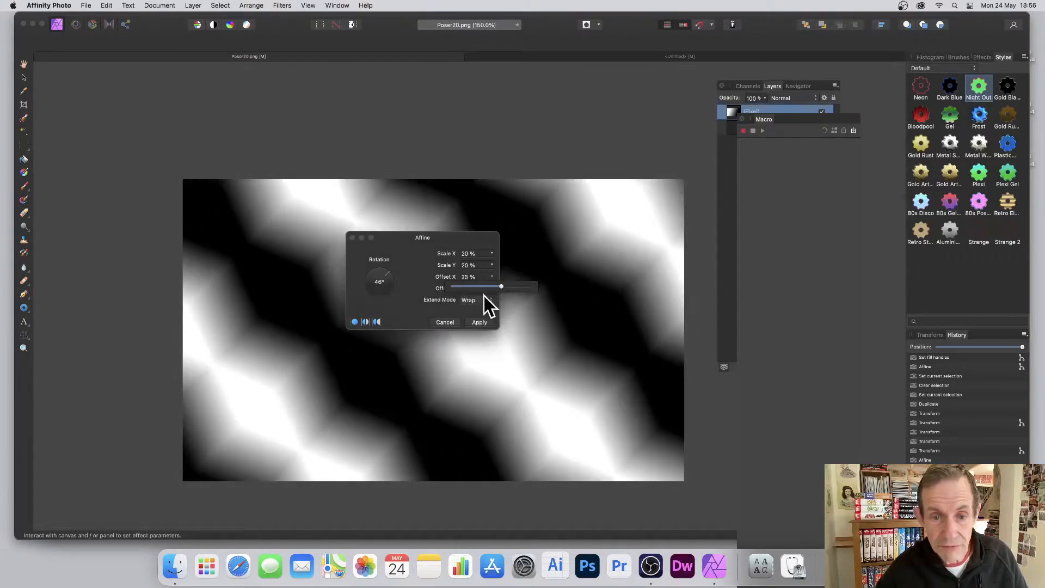
# - Try the Zero, Full and Repeat extend modes on the pattern, and return to Wrap
pyautogui.click(481, 303)
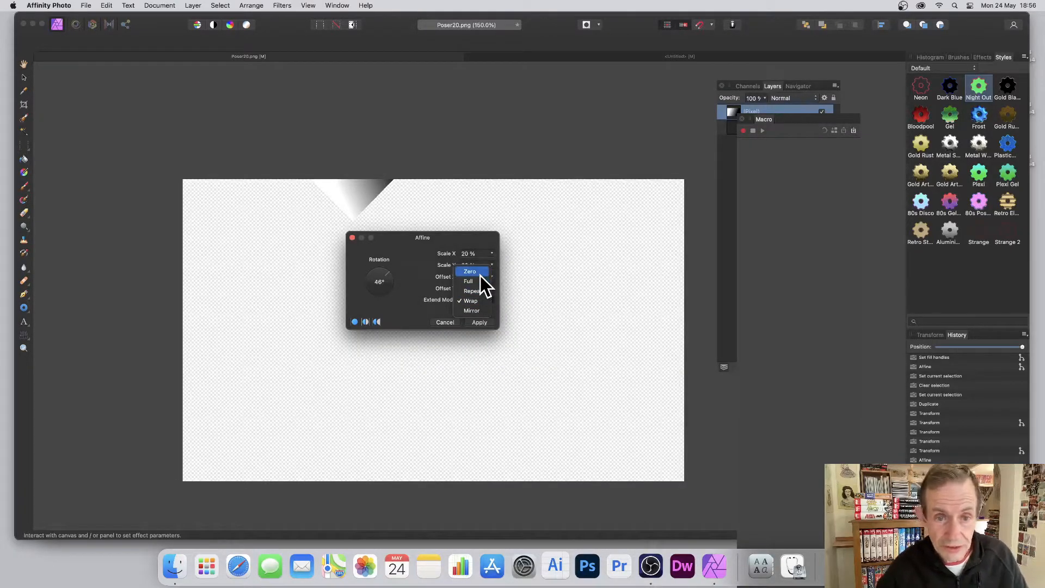
pyautogui.click(480, 274)
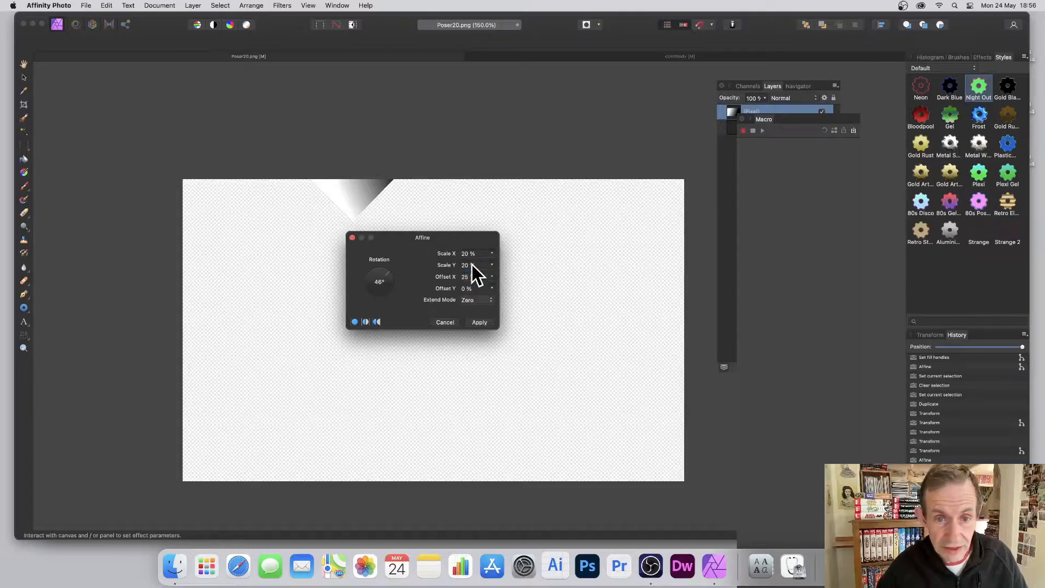
pyautogui.click(474, 300)
pyautogui.click(470, 317)
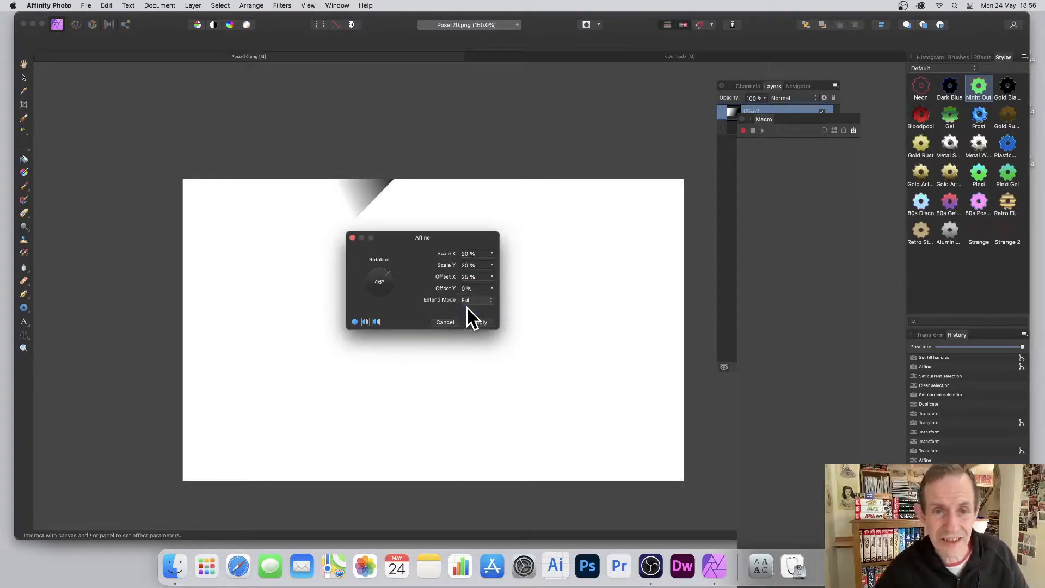
pyautogui.click(478, 302)
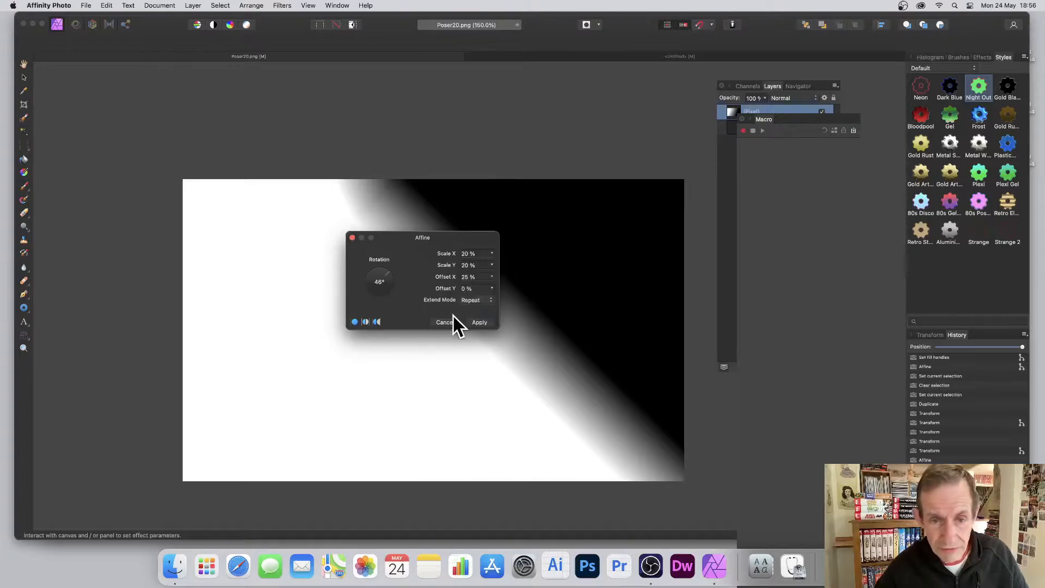
pyautogui.click(477, 299)
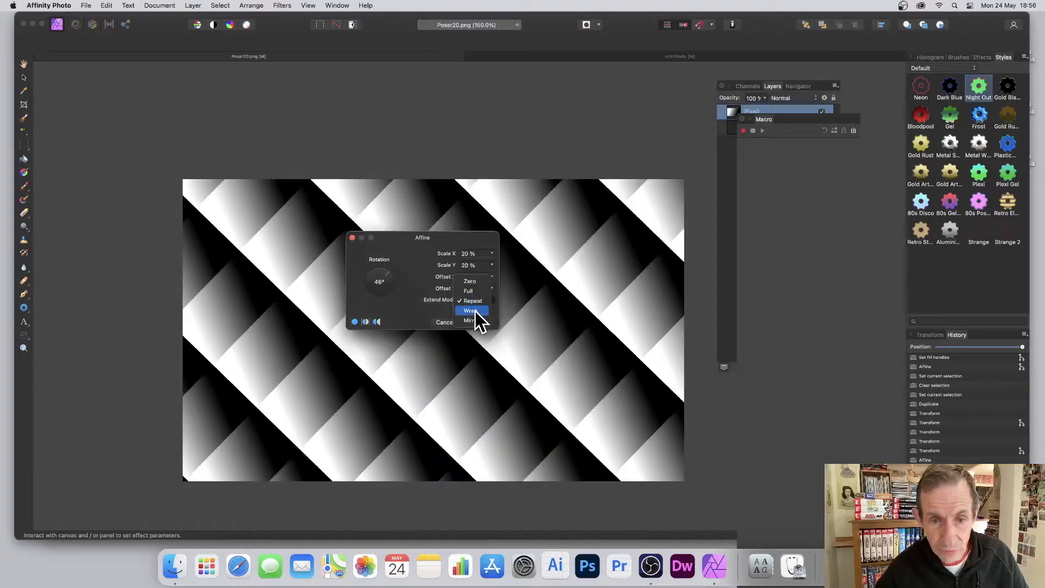
pyautogui.click(483, 311)
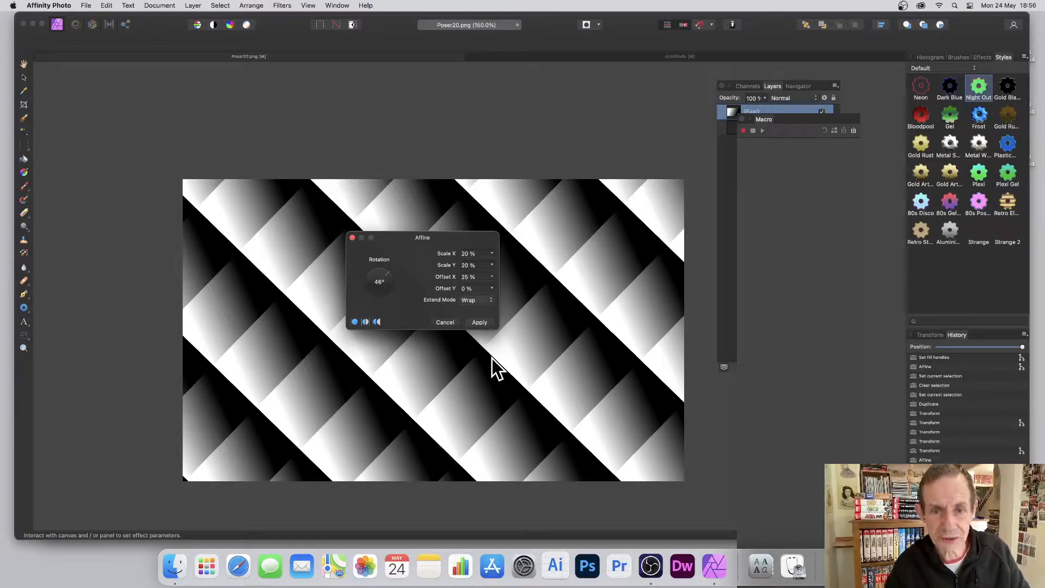
# - Set Scale X to 60 % and the Affine rotation to 0°, with the dialog moved aside
pyautogui.moveTo(492, 358); pyautogui.dragTo(589, 203)
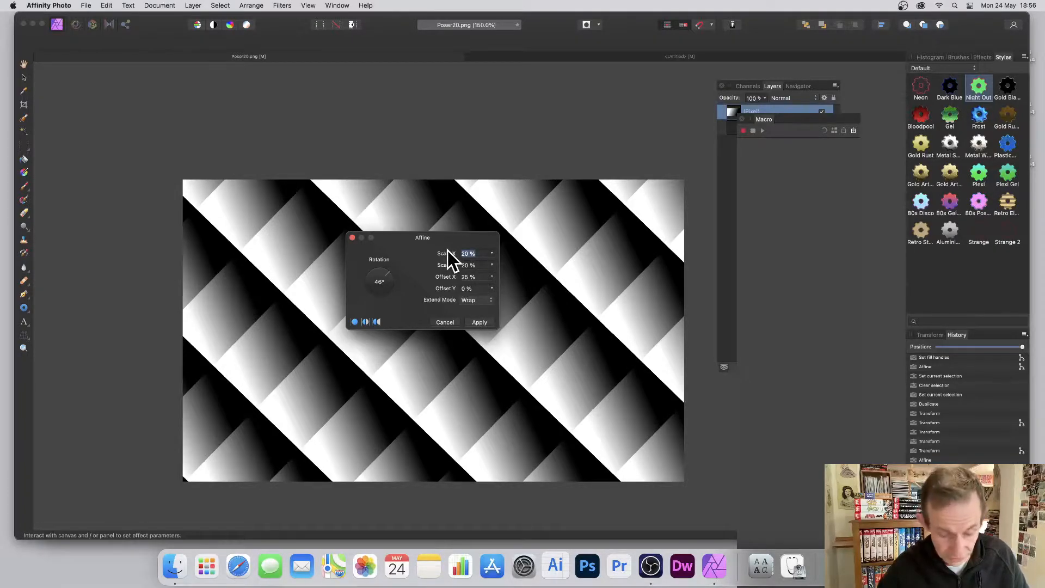
pyautogui.write('60')
pyautogui.press('Tab')
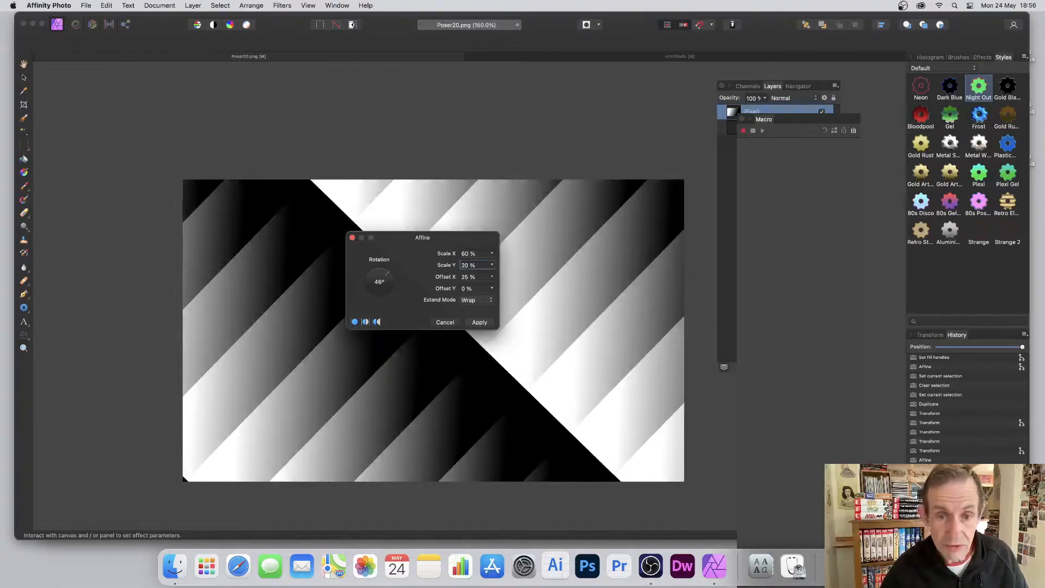
pyautogui.moveTo(437, 237); pyautogui.dragTo(606, 243)
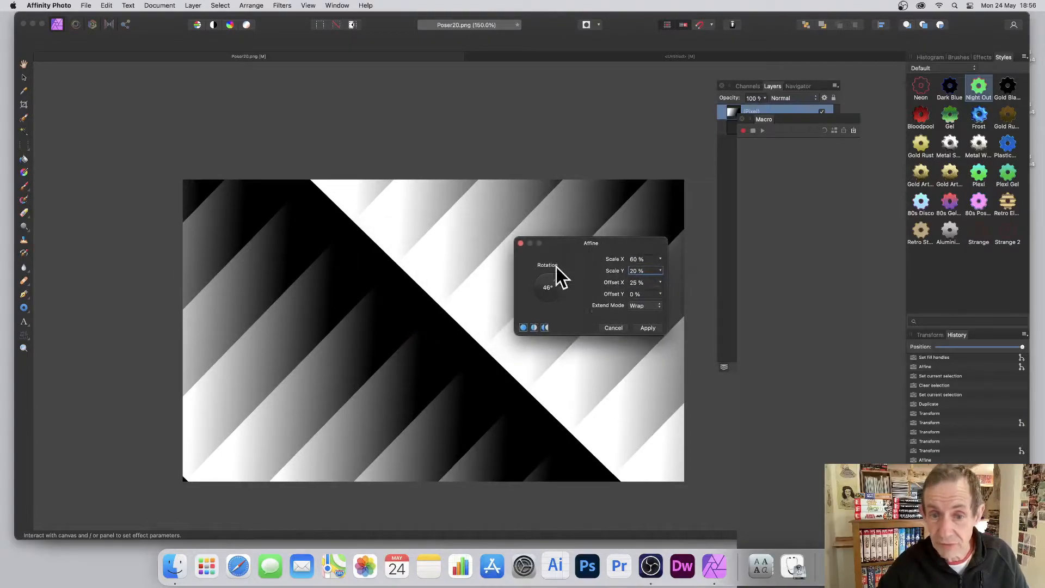
pyautogui.moveTo(556, 277)
pyautogui.mouseDown()
pyautogui.moveTo(551, 296)
pyautogui.moveTo(559, 288)
pyautogui.mouseUp()
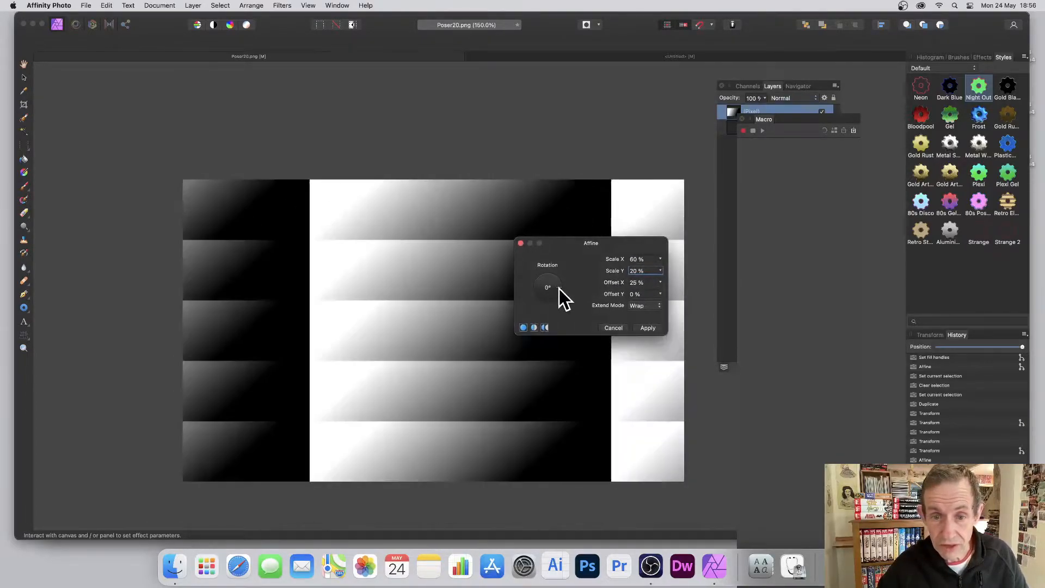
# - Set the extend mode to Mirror and Scale X to 10 %
pyautogui.click(648, 305)
pyautogui.click(644, 323)
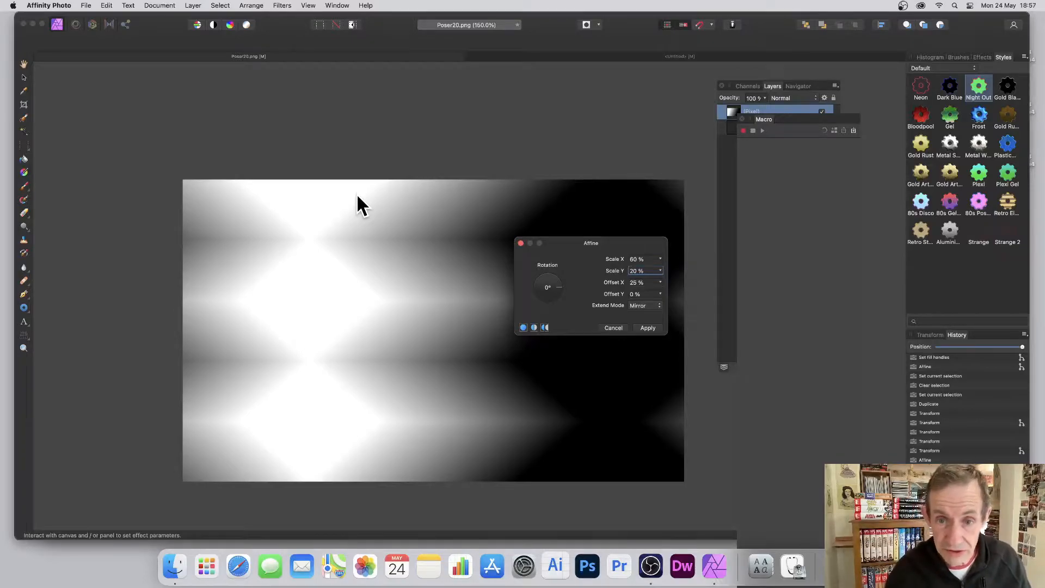
pyautogui.click(645, 259)
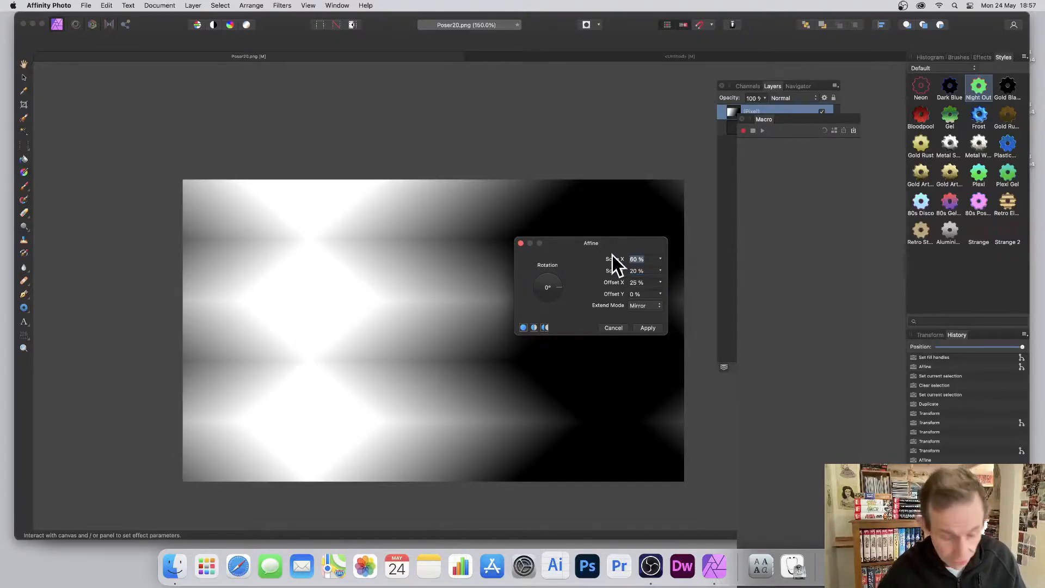
pyautogui.write('10')
pyautogui.press('Tab')
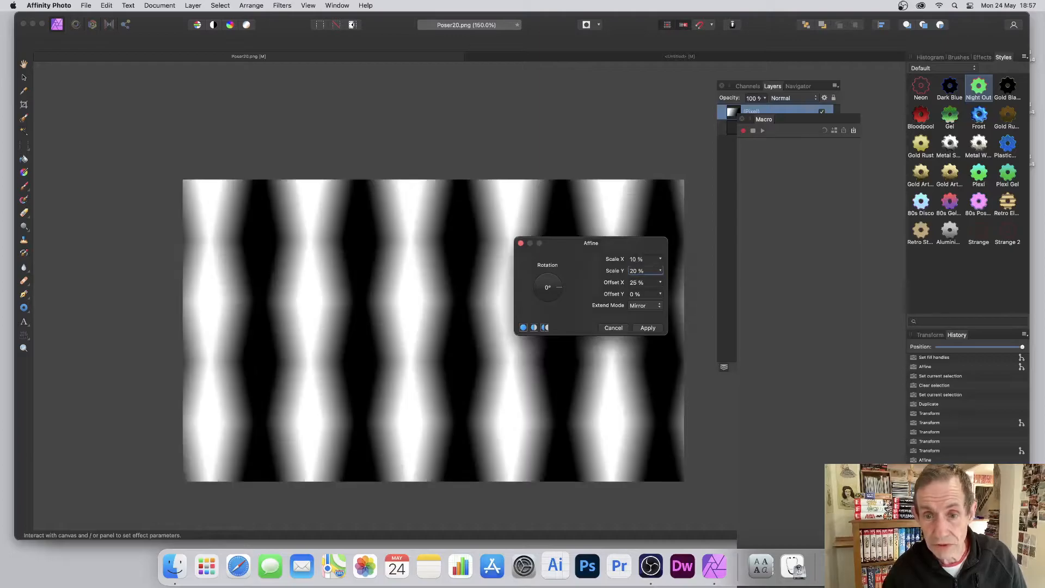
# - Try a Scale Y of 10 % in the Affine filter, and set both Scale X and Scale Y to 30 %
pyautogui.write('10')
pyautogui.press('Tab')
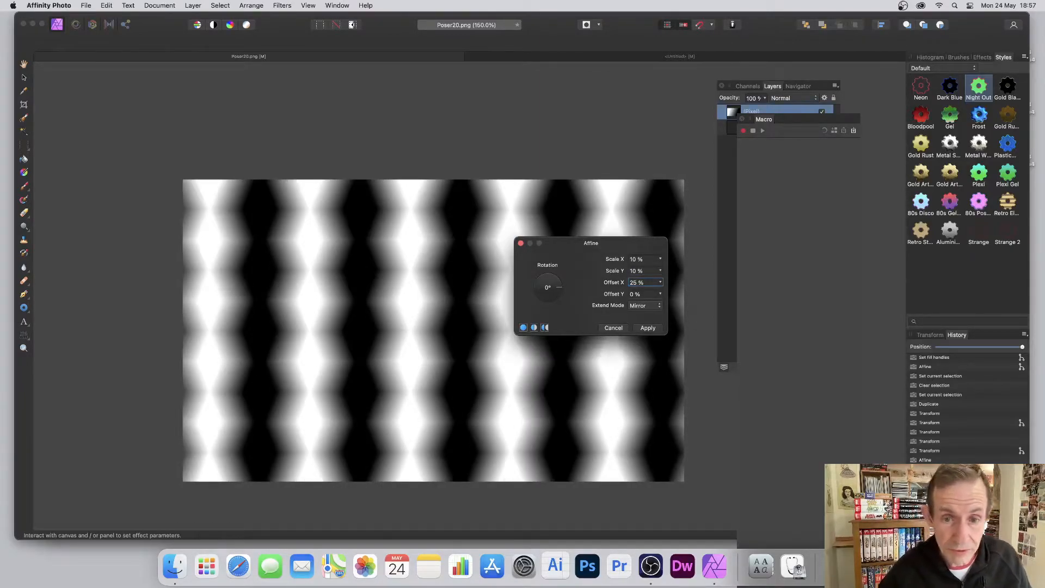
pyautogui.click(642, 259)
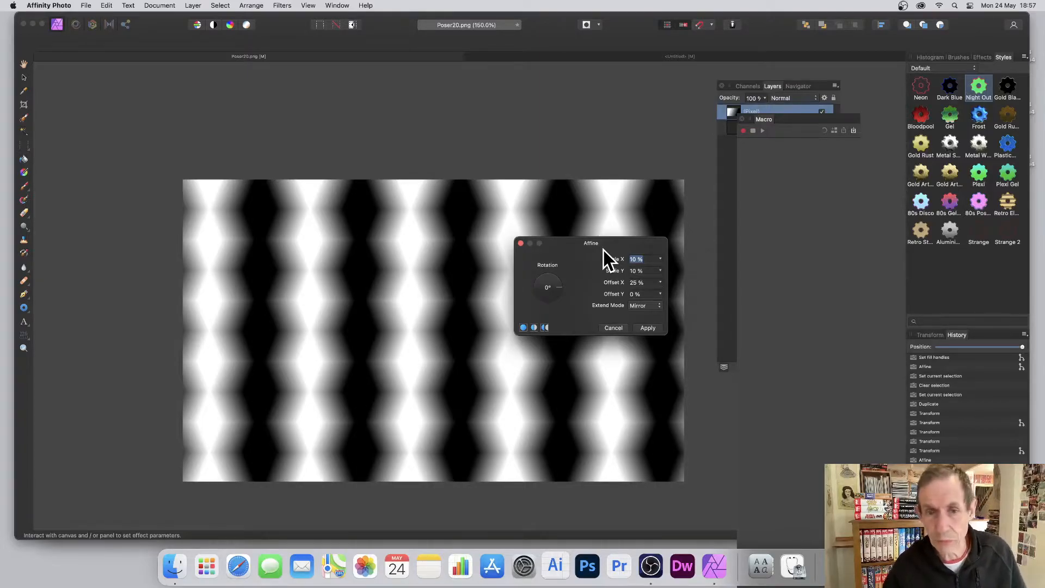
pyautogui.write('30')
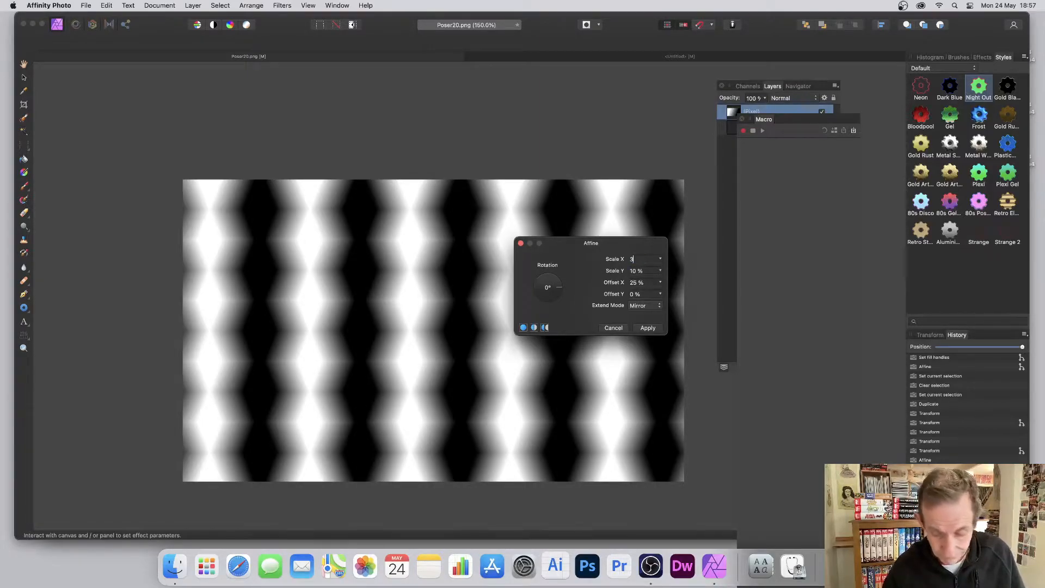
pyautogui.press('Tab')
pyautogui.write('30')
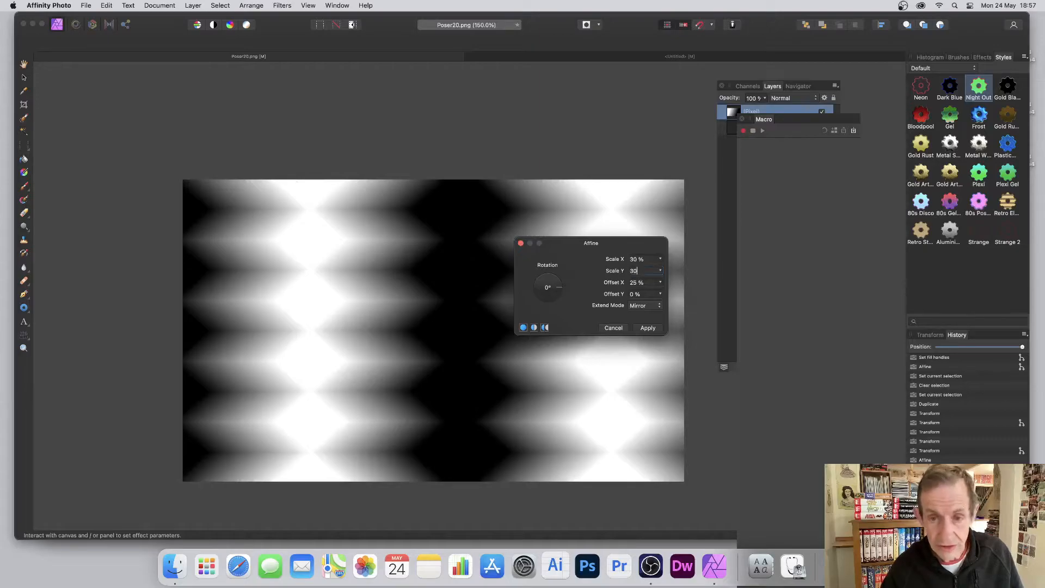
pyautogui.press('Tab')
# - Set the extend mode to Wrap and apply the Affine filter
pyautogui.click(636, 307)
pyautogui.click(639, 299)
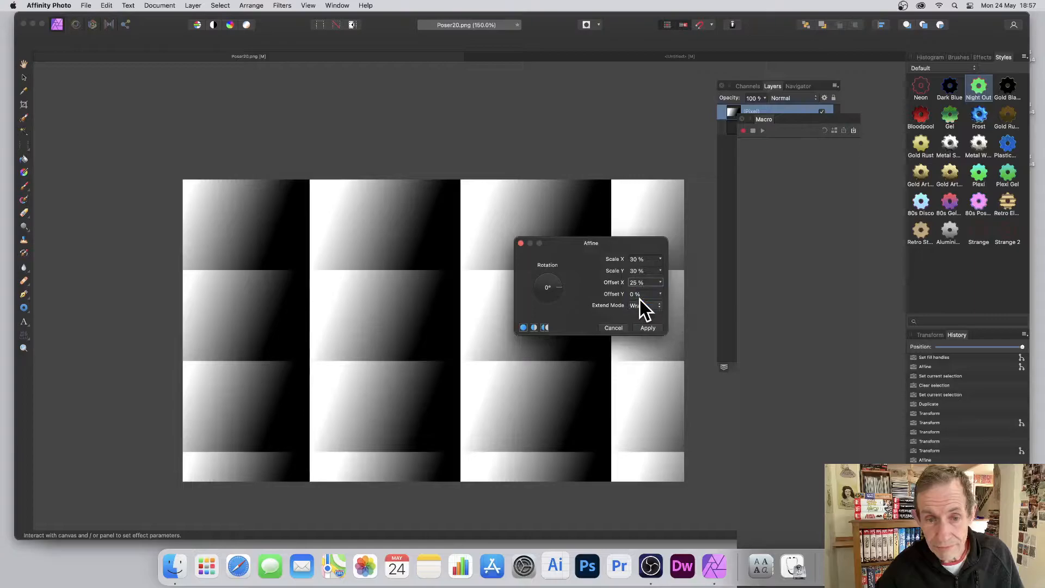
pyautogui.click(647, 327)
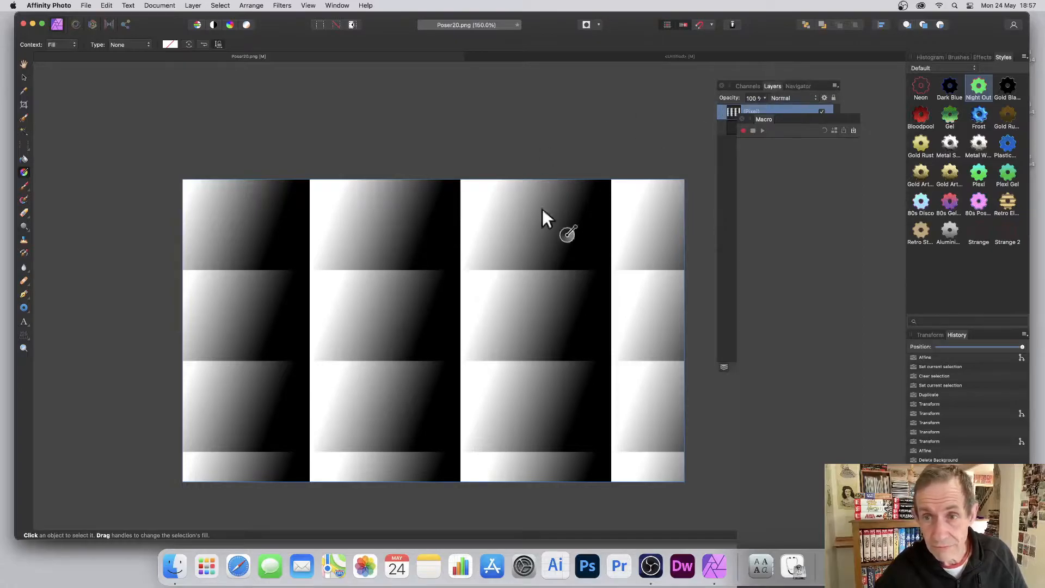
# - Try repeating the last Affine filter on the tiled gradient, and undo the repeat
pyautogui.click(280, 4)
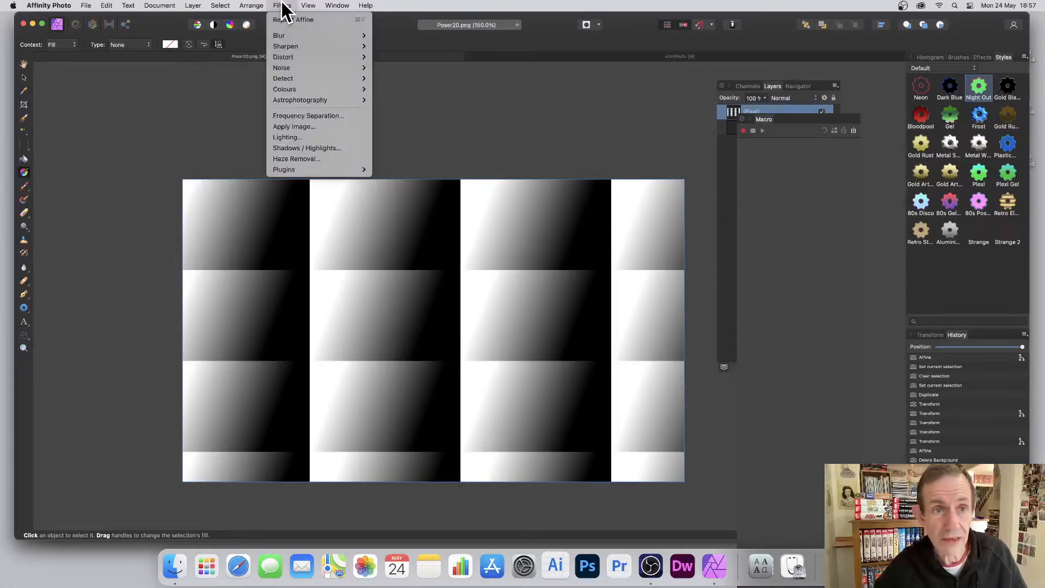
pyautogui.click(286, 21)
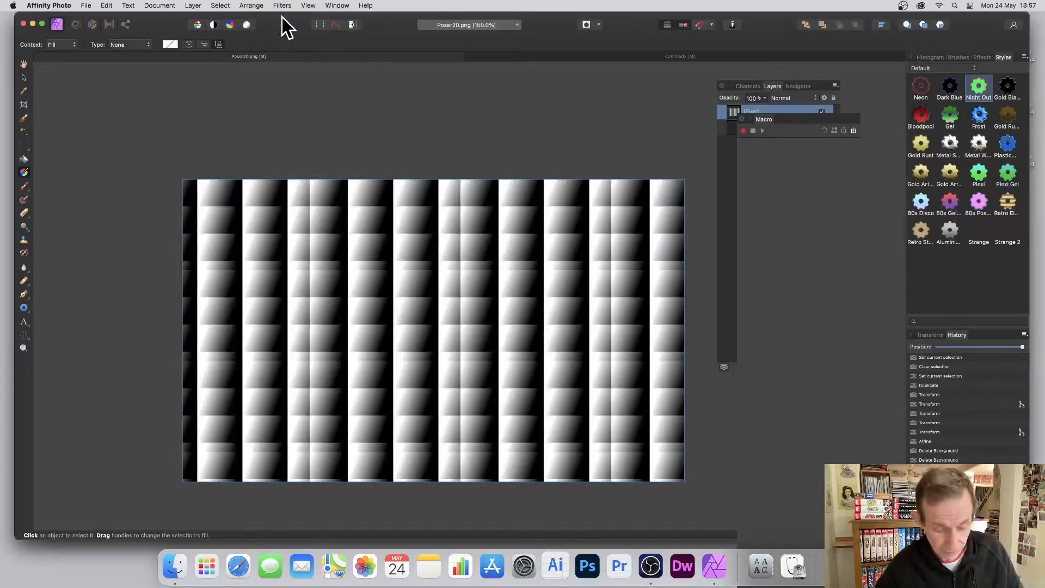
pyautogui.press('super+z')
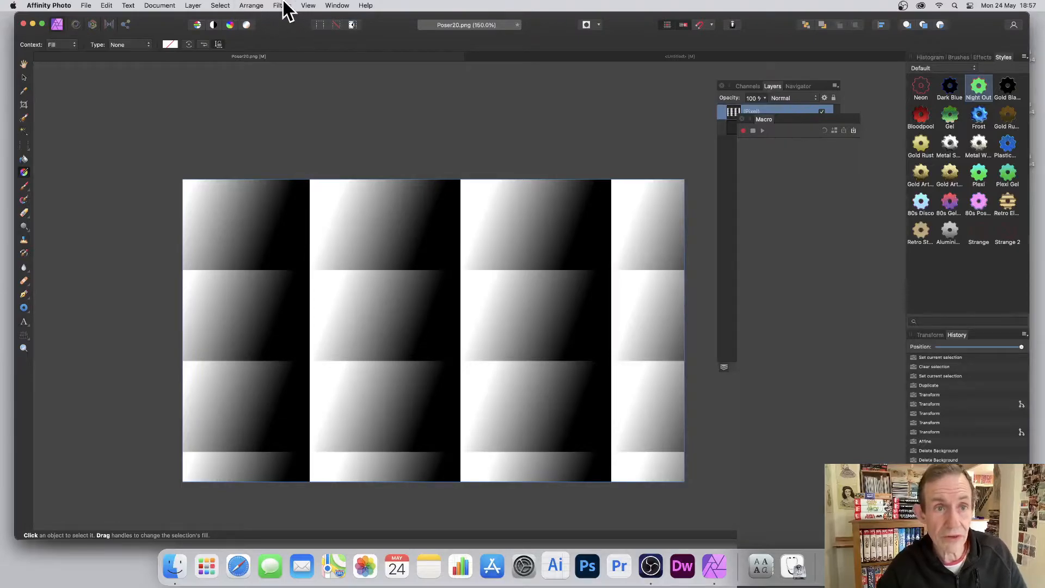
# - Start the Deform distort filter and add five handles spread across the middle of the tiled gradient
pyautogui.click(282, 5)
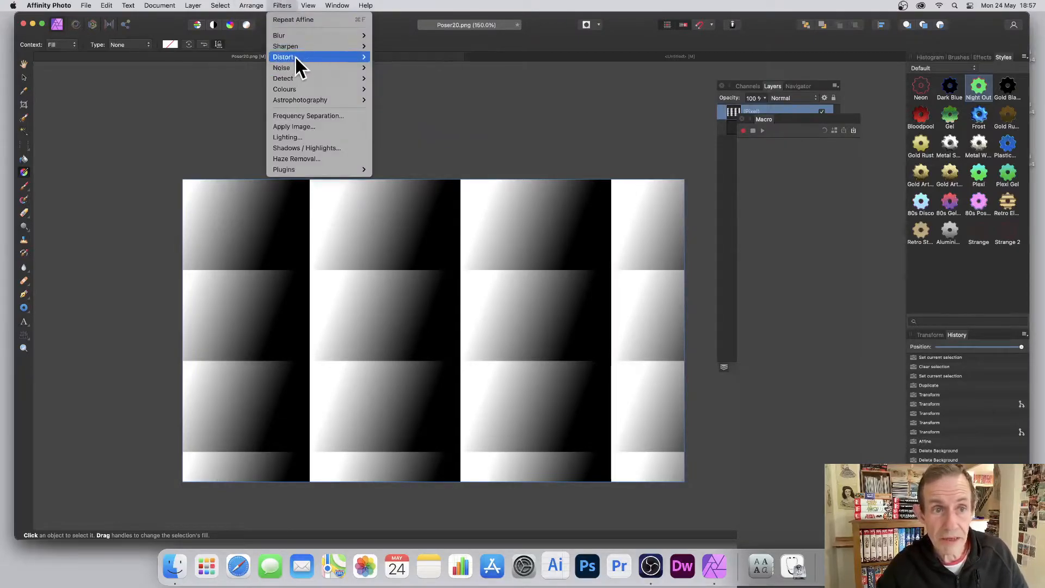
pyautogui.moveTo(297, 55)
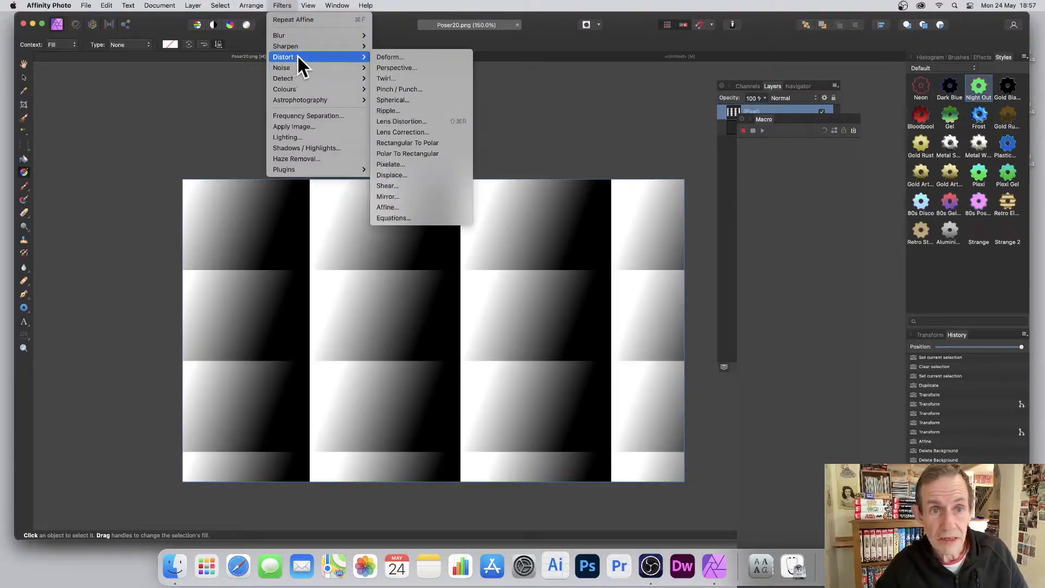
pyautogui.click(417, 53)
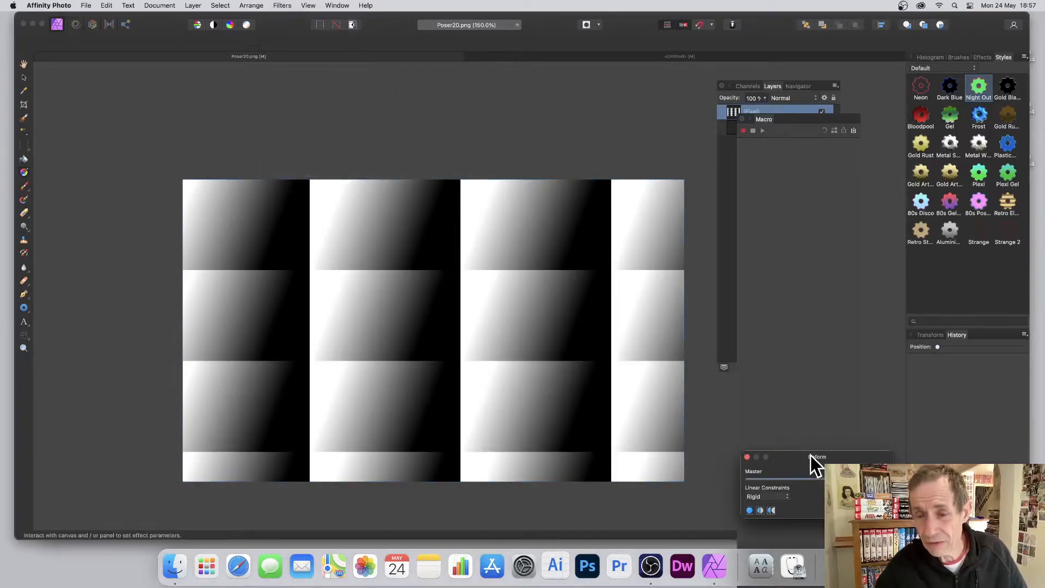
pyautogui.moveTo(820, 460); pyautogui.dragTo(577, 295)
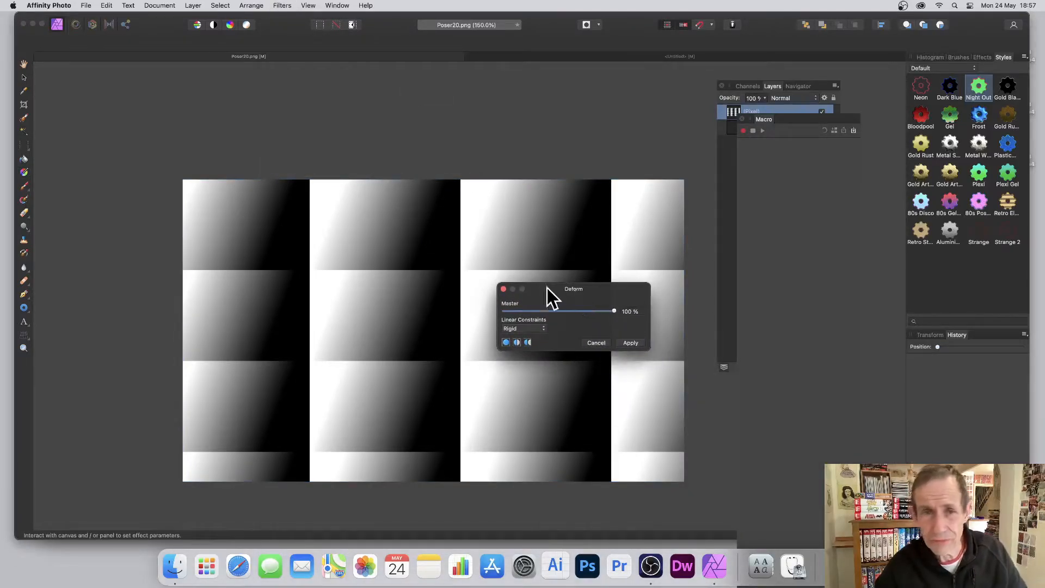
pyautogui.click(344, 253)
pyautogui.click(485, 214)
pyautogui.click(376, 306)
pyautogui.click(278, 357)
pyautogui.click(389, 410)
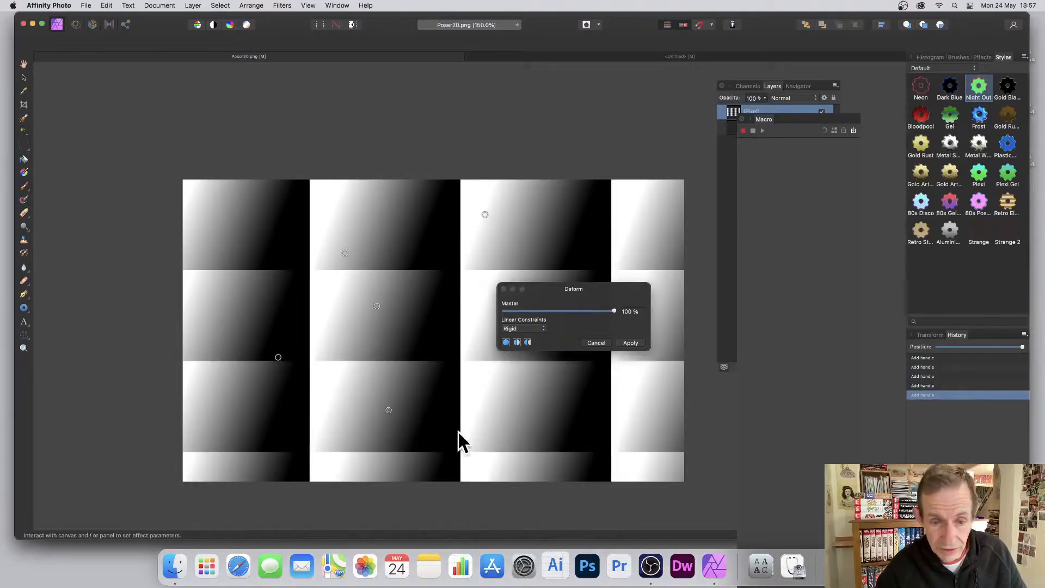
# - Warp the pattern by moving Deform handles far apart in different directions, including one extra handle in the lower left area
pyautogui.moveTo(541, 433); pyautogui.dragTo(357, 290)
pyautogui.moveTo(389, 410); pyautogui.dragTo(670, 505)
pyautogui.moveTo(485, 214); pyautogui.dragTo(651, 168)
pyautogui.moveTo(277, 357); pyautogui.dragTo(113, 472)
pyautogui.click(309, 381)
pyautogui.moveTo(309, 381); pyautogui.dragTo(214, 189)
pyautogui.click(630, 341)
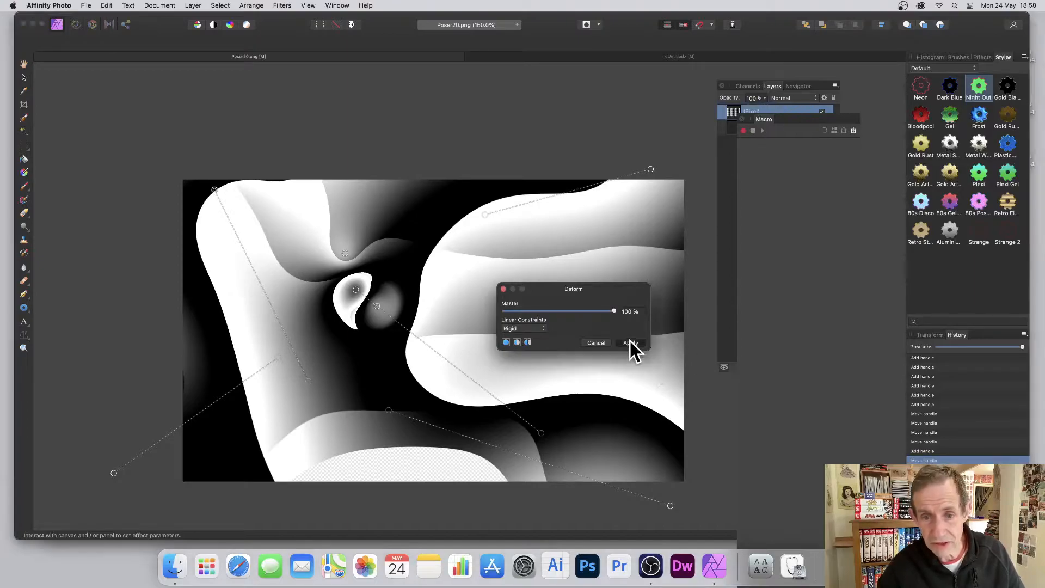
# - Set the Deform linear constraints to Similarity, move two more handles and apply the filter
pyautogui.click(524, 329)
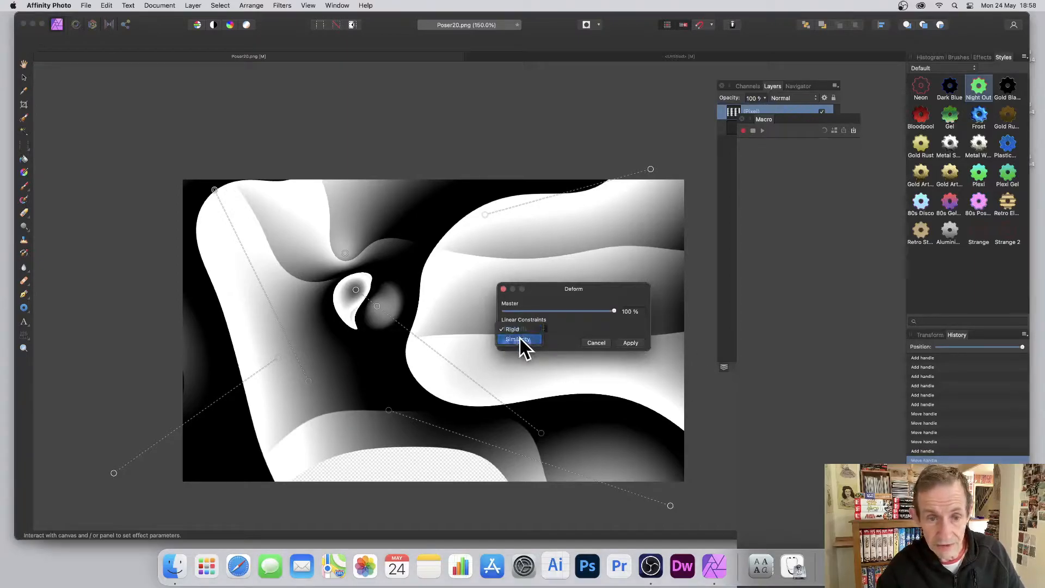
pyautogui.click(520, 341)
pyautogui.moveTo(375, 337); pyautogui.dragTo(621, 408)
pyautogui.moveTo(213, 184); pyautogui.dragTo(169, 138)
pyautogui.click(631, 343)
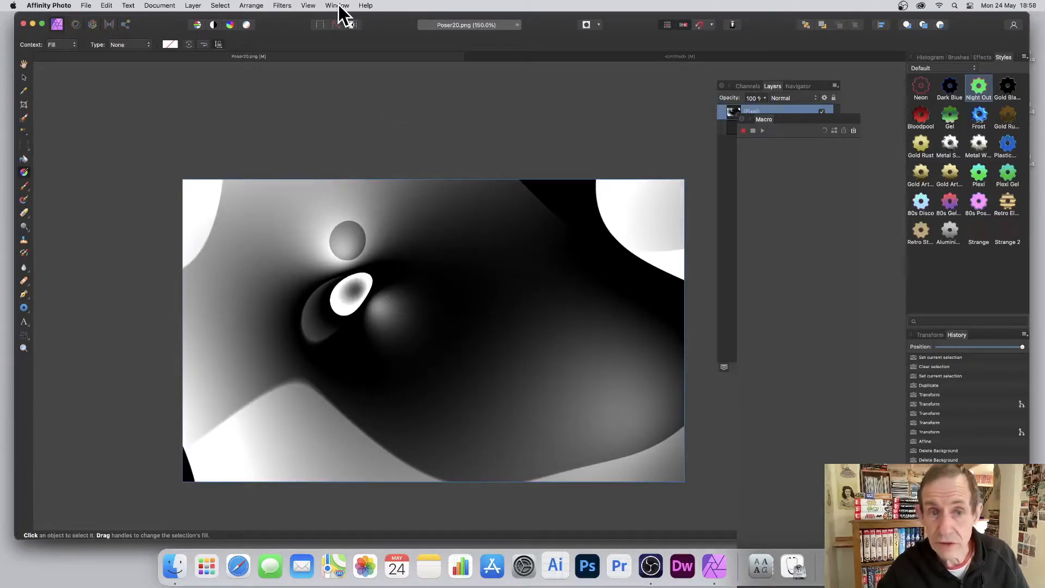
# - Start the Affine distort filter on the warped layer with a rotation of 337° and the extend mode Mirror
pyautogui.click(282, 5)
pyautogui.moveTo(283, 57)
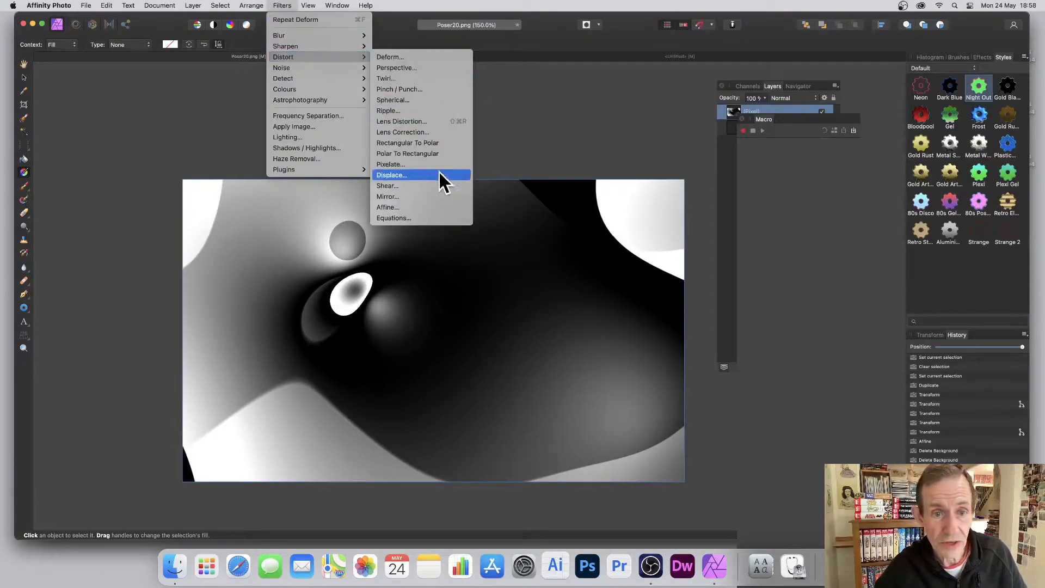
pyautogui.click(420, 205)
pyautogui.moveTo(863, 430); pyautogui.dragTo(489, 248)
pyautogui.moveTo(416, 288); pyautogui.dragTo(420, 289)
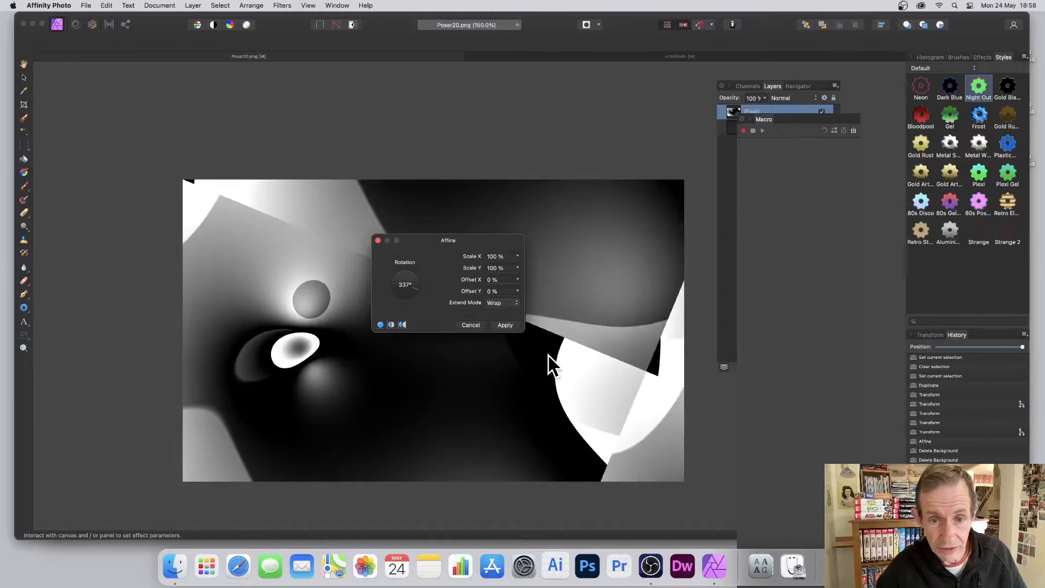
pyautogui.click(495, 313)
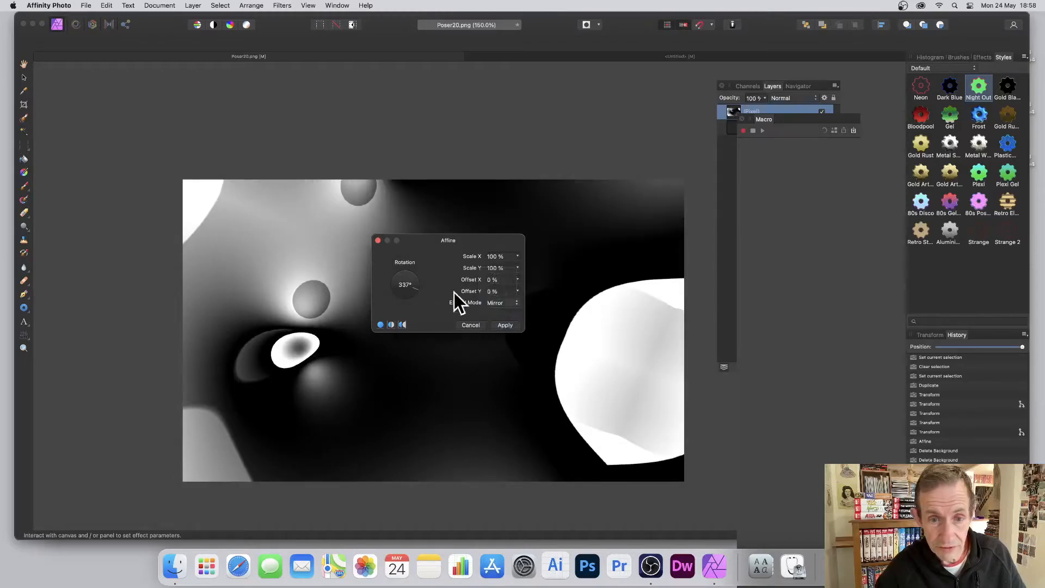
# - Set the Affine Scale X and Scale Y to 20 %
pyautogui.click(507, 256)
pyautogui.write('20')
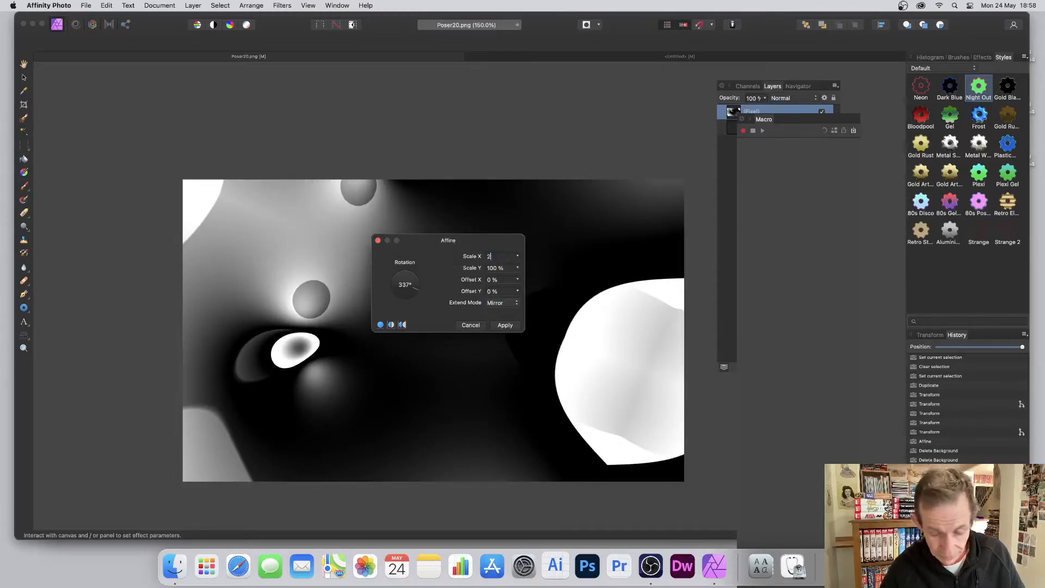
pyautogui.press('Tab')
pyautogui.write('20')
pyautogui.press('Tab')
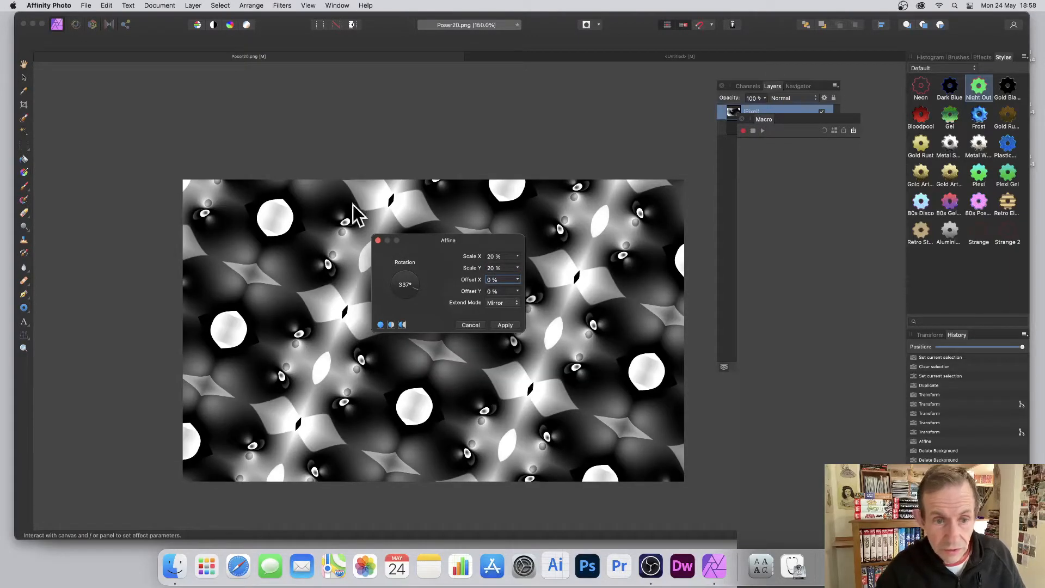
# - Move the Affine dialog aside, turn the rotation to slant the pattern the other way and apply the filter
pyautogui.moveTo(440, 241); pyautogui.dragTo(579, 245)
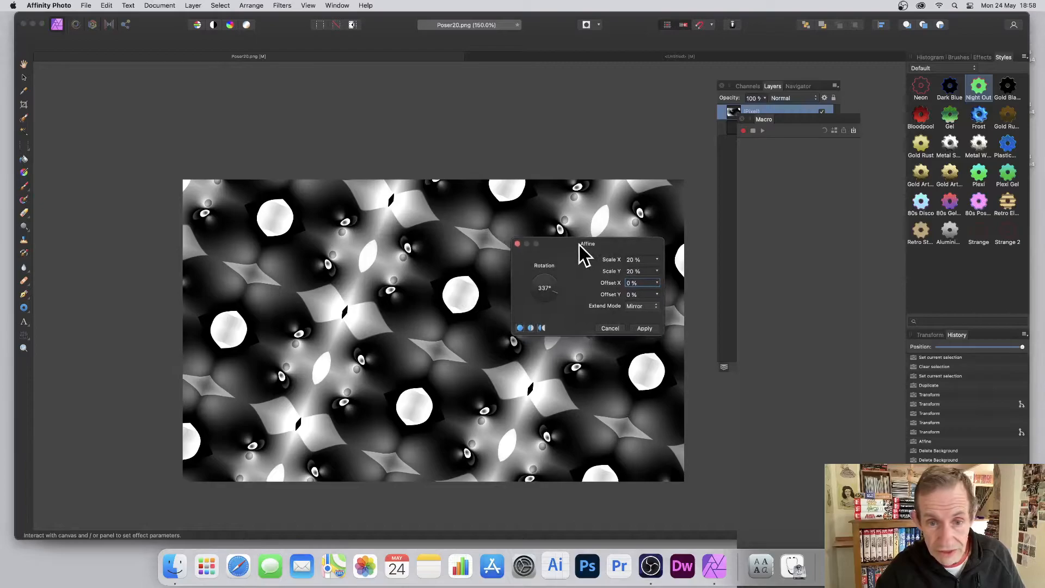
pyautogui.moveTo(558, 297); pyautogui.dragTo(529, 290)
pyautogui.click(644, 328)
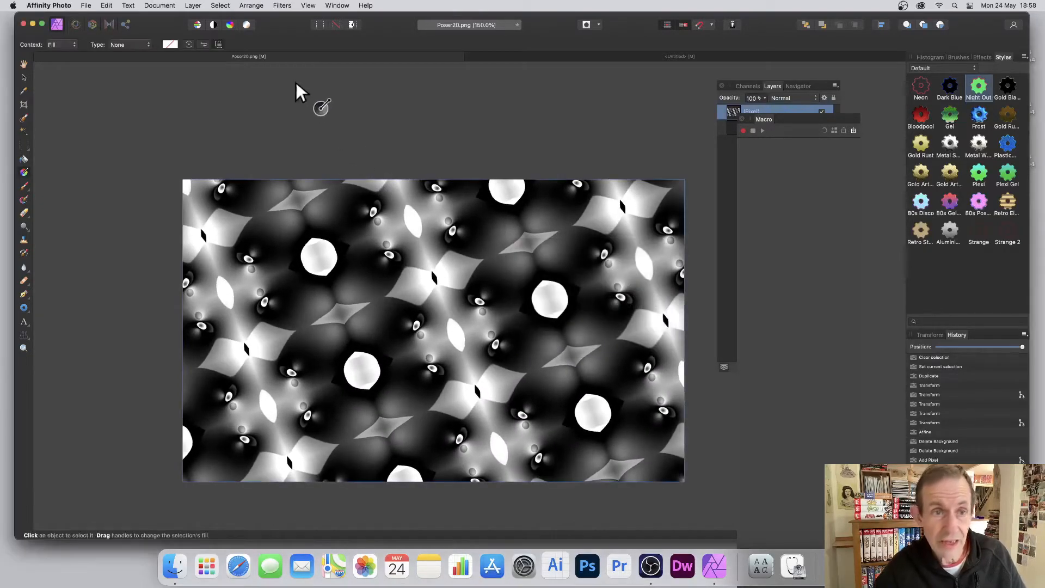
# - Repeat the Affine filter on the pattern, and undo everything back to the plain linear gradient
pyautogui.click(282, 5)
pyautogui.click(291, 27)
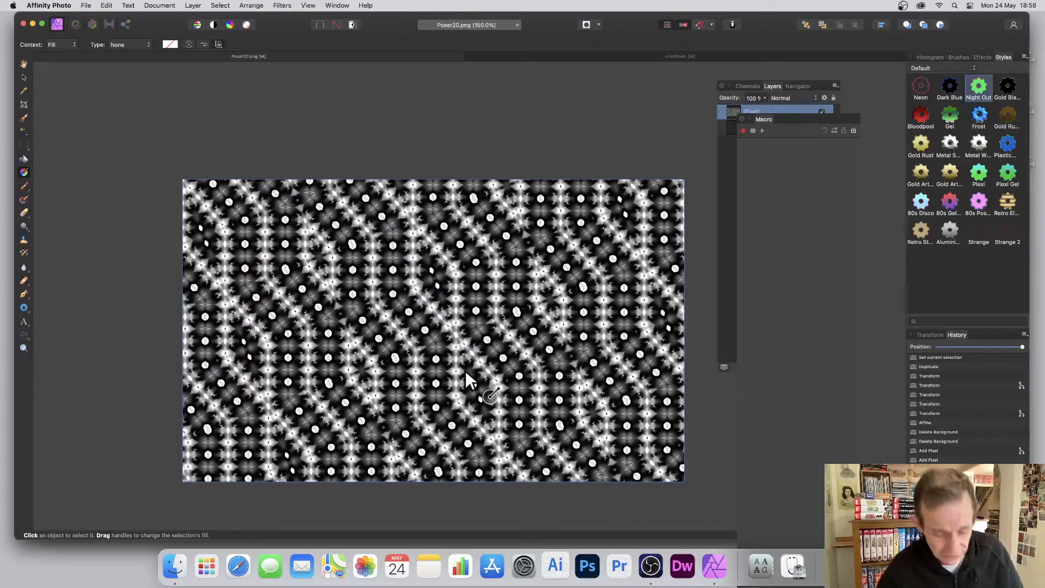
pyautogui.press('super+z')
pyautogui.press('super+z')
pyautogui.press('super+z')
pyautogui.press('super+z')
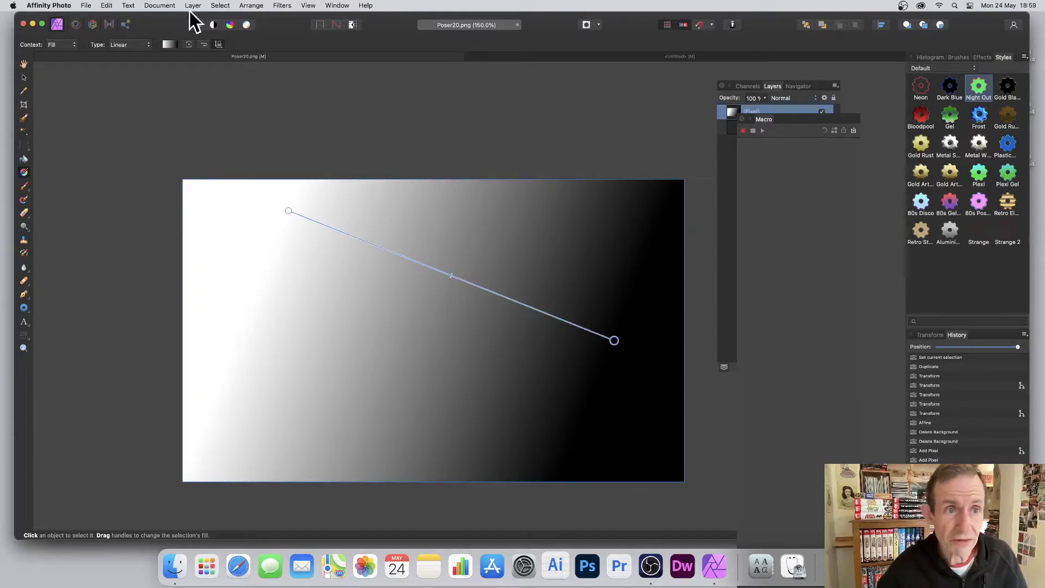
# - Change the gradient fill to Elliptical and reposition its handles so the white centre lies near the middle of the canvas
pyautogui.click(123, 45)
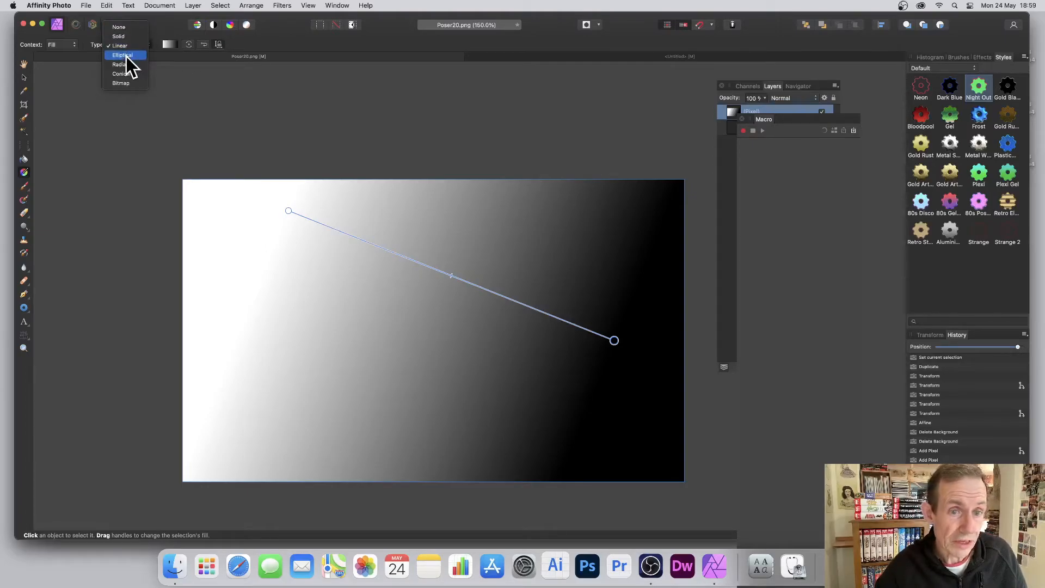
pyautogui.click(126, 57)
pyautogui.moveTo(302, 228); pyautogui.dragTo(303, 312)
pyautogui.moveTo(614, 424); pyautogui.dragTo(476, 313)
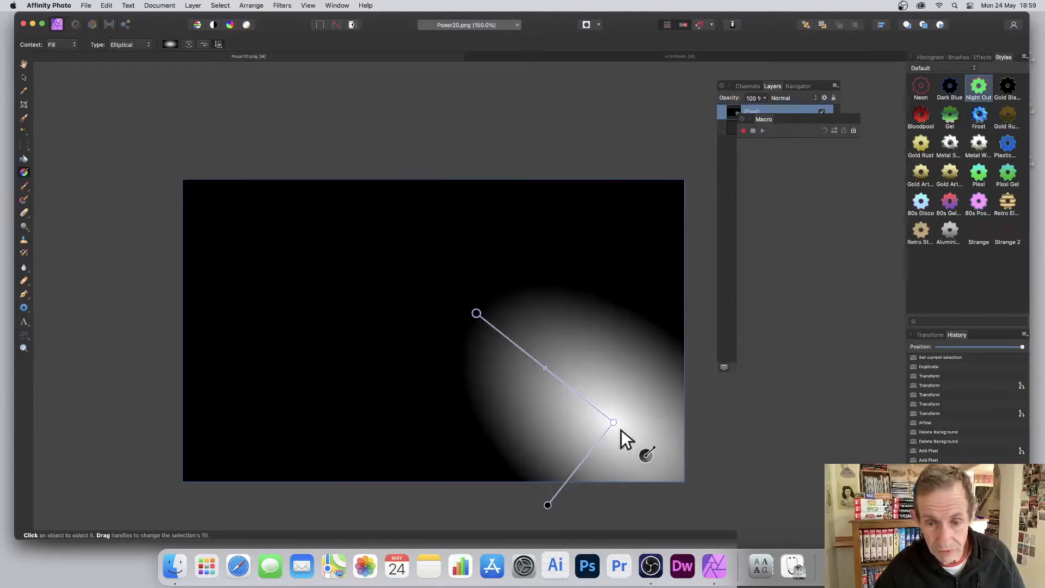
pyautogui.moveTo(612, 422); pyautogui.dragTo(478, 347)
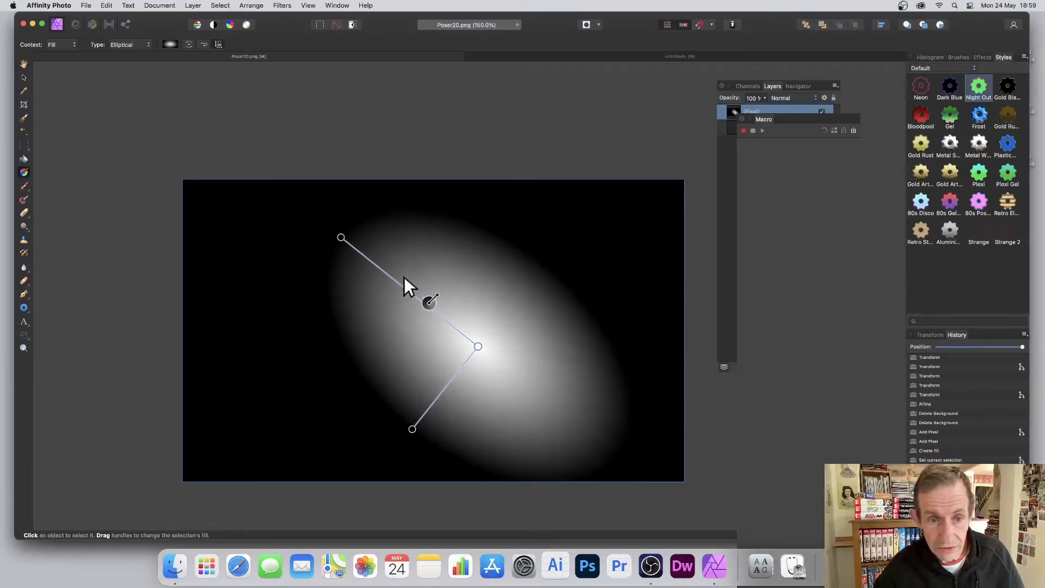
# - Add a gradient stop at 57 % between white and black and colour it blue (H 202, S 100, L 39)
pyautogui.click(393, 279)
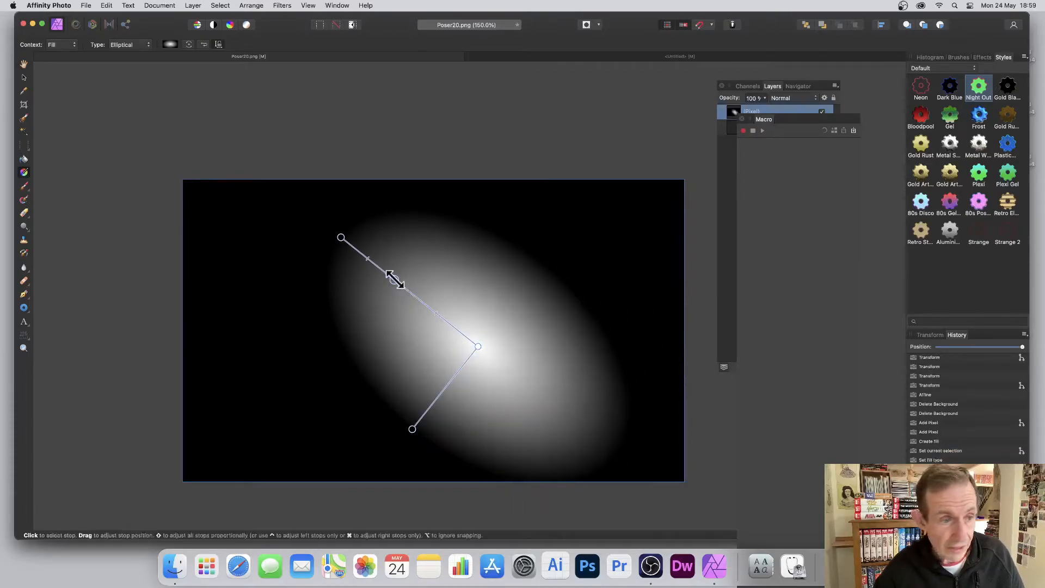
pyautogui.click(170, 44)
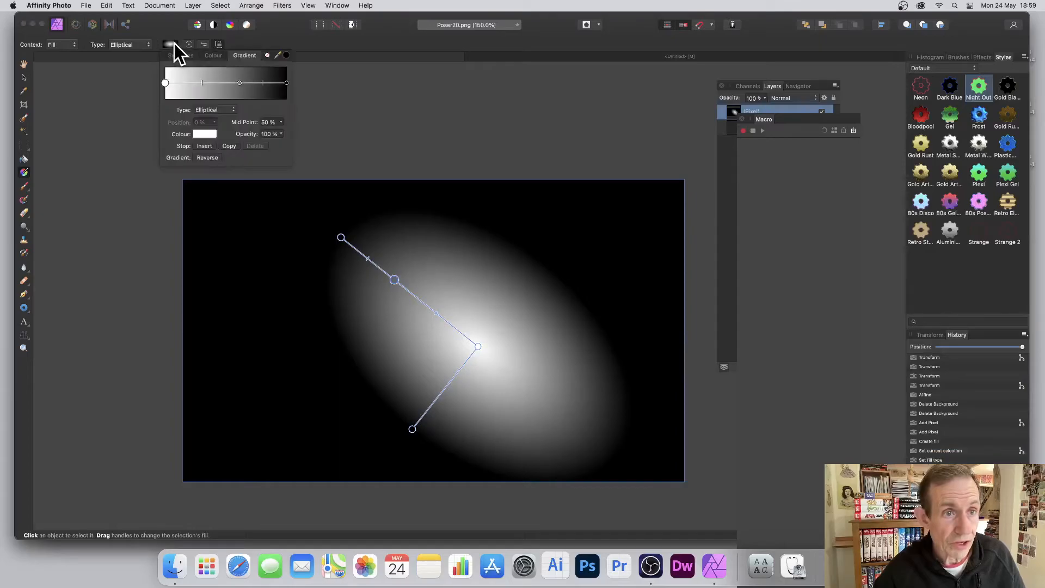
pyautogui.moveTo(240, 82)
pyautogui.mouseDown()
pyautogui.moveTo(217, 81)
pyautogui.moveTo(234, 83)
pyautogui.mouseUp()
pyautogui.click(206, 135)
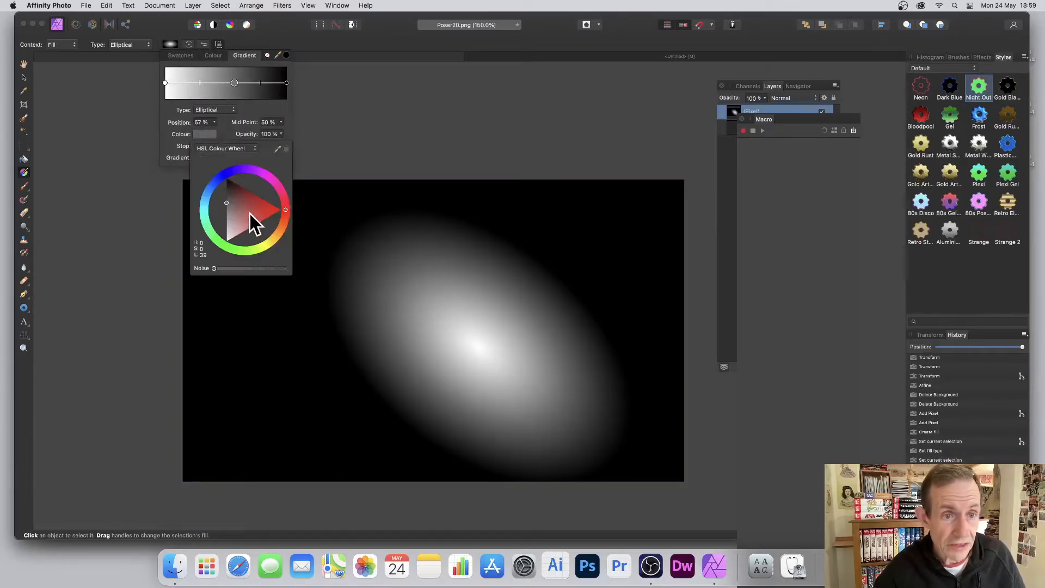
pyautogui.click(210, 194)
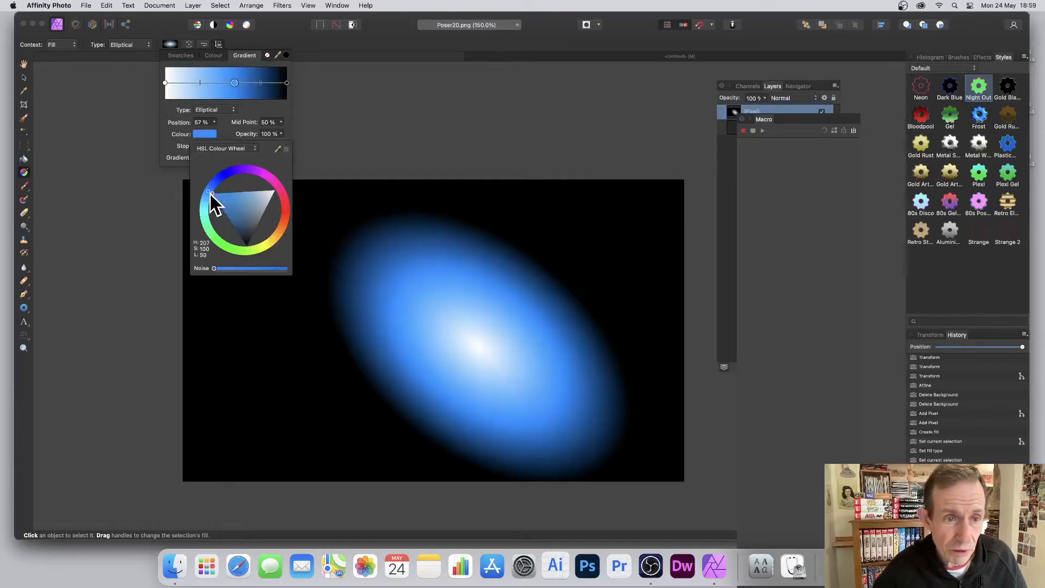
pyautogui.moveTo(246, 199); pyautogui.dragTo(220, 208)
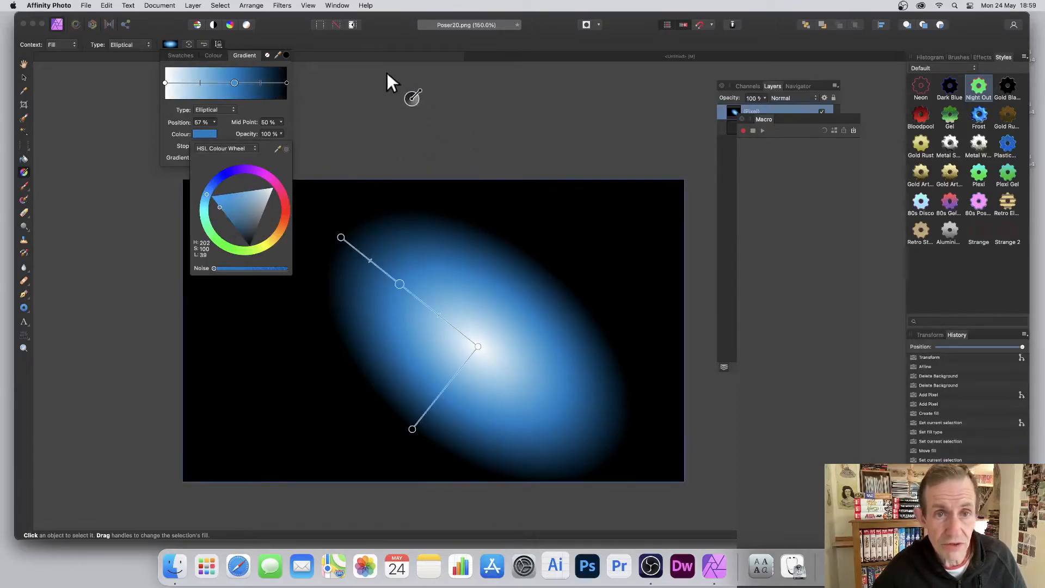
pyautogui.click(384, 36)
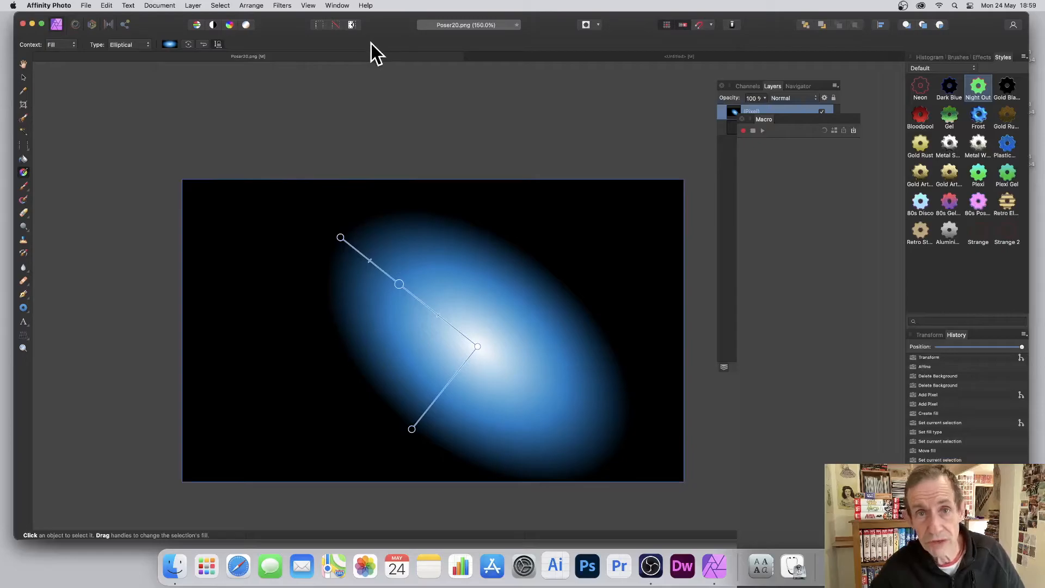
# - Start the Deform filter with the Similarity constraint and add four handles around the centre of the blue ellipse
pyautogui.click(278, 6)
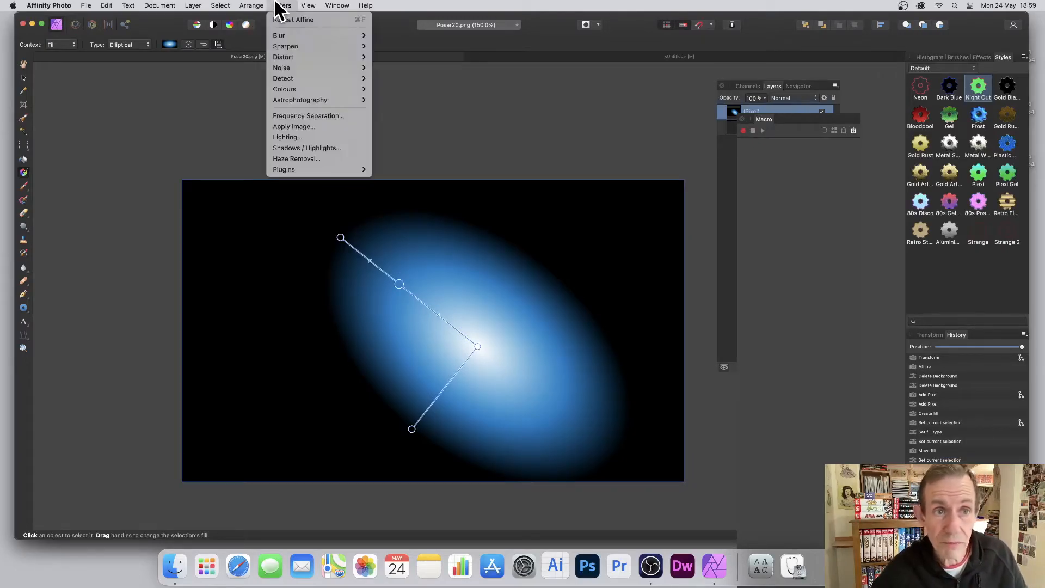
pyautogui.moveTo(281, 59)
pyautogui.click(439, 58)
pyautogui.moveTo(837, 462); pyautogui.dragTo(677, 227)
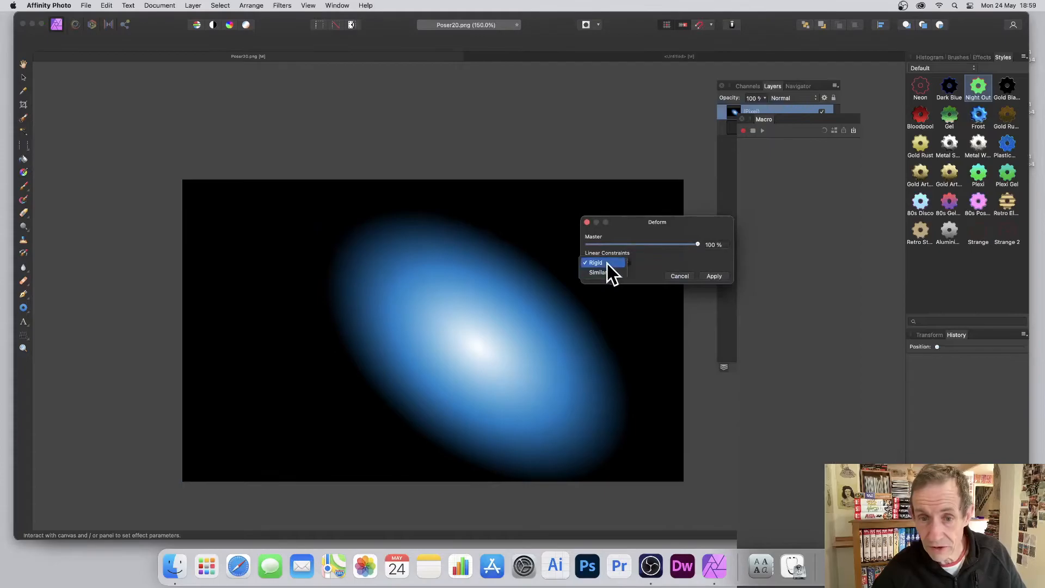
pyautogui.click(605, 272)
pyautogui.click(438, 265)
pyautogui.click(513, 339)
pyautogui.click(558, 340)
pyautogui.click(508, 405)
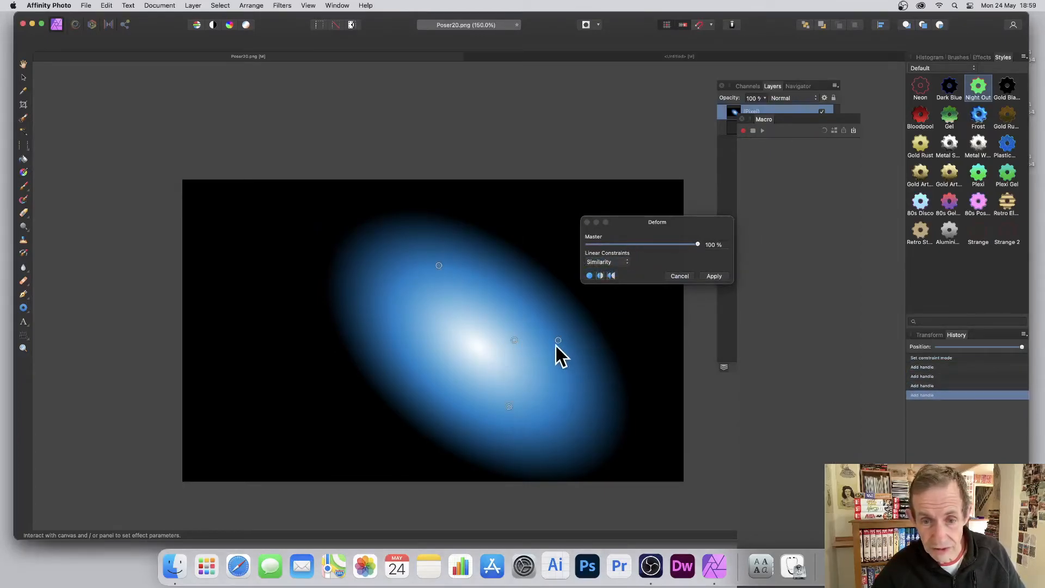
# - Drag the deform handles across the ellipse, adding two more near the white core and pulling them outward, and apply the filter
pyautogui.moveTo(559, 342); pyautogui.dragTo(488, 322)
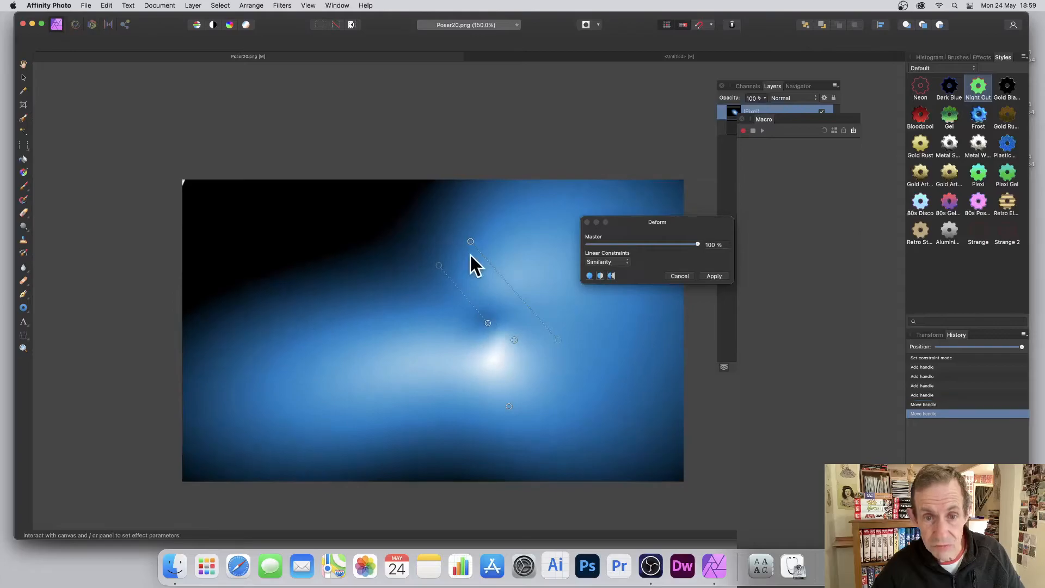
pyautogui.moveTo(471, 242); pyautogui.dragTo(484, 268)
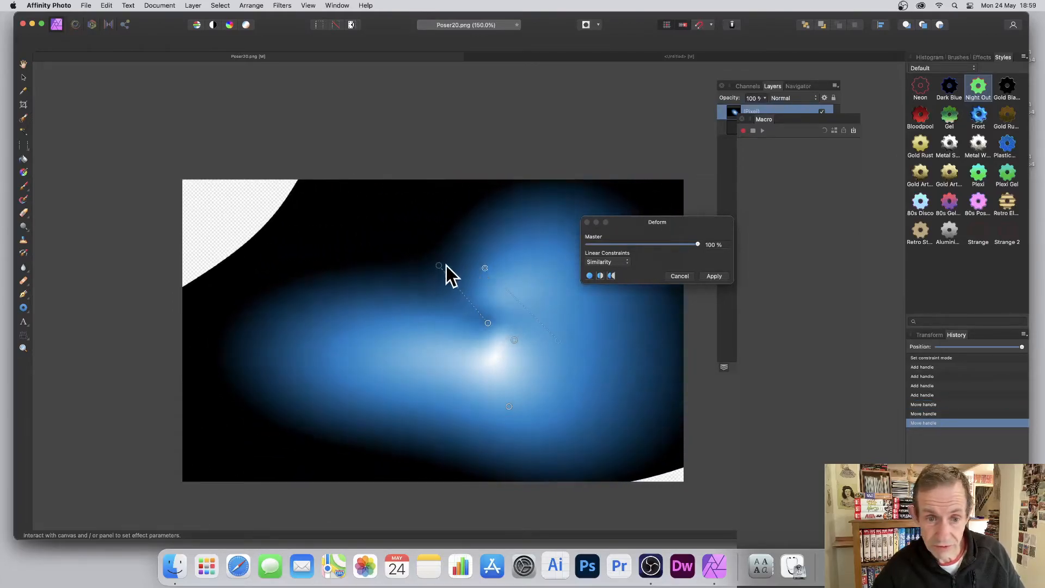
pyautogui.click(444, 333)
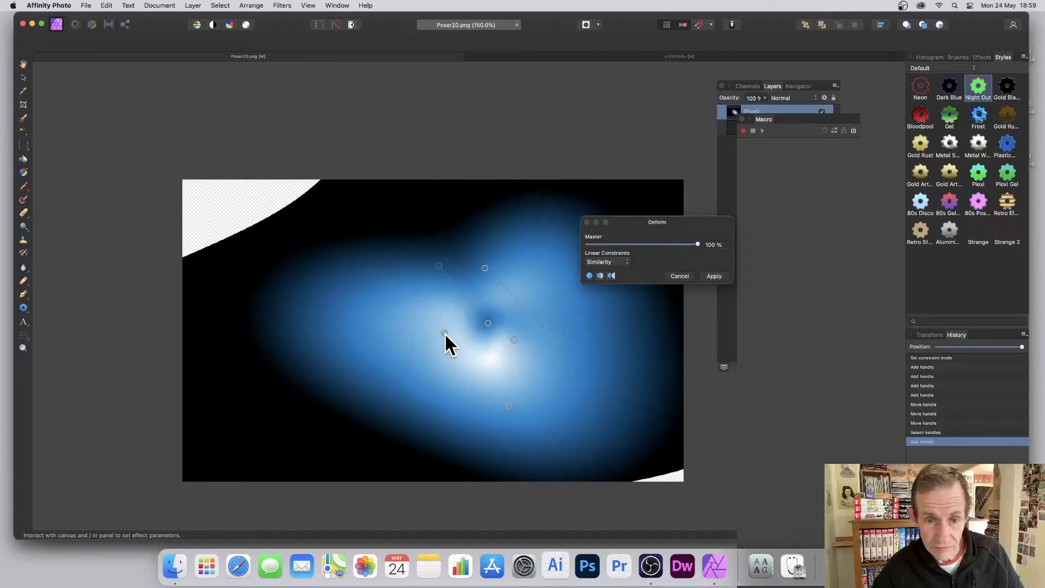
pyautogui.moveTo(445, 333); pyautogui.dragTo(547, 343)
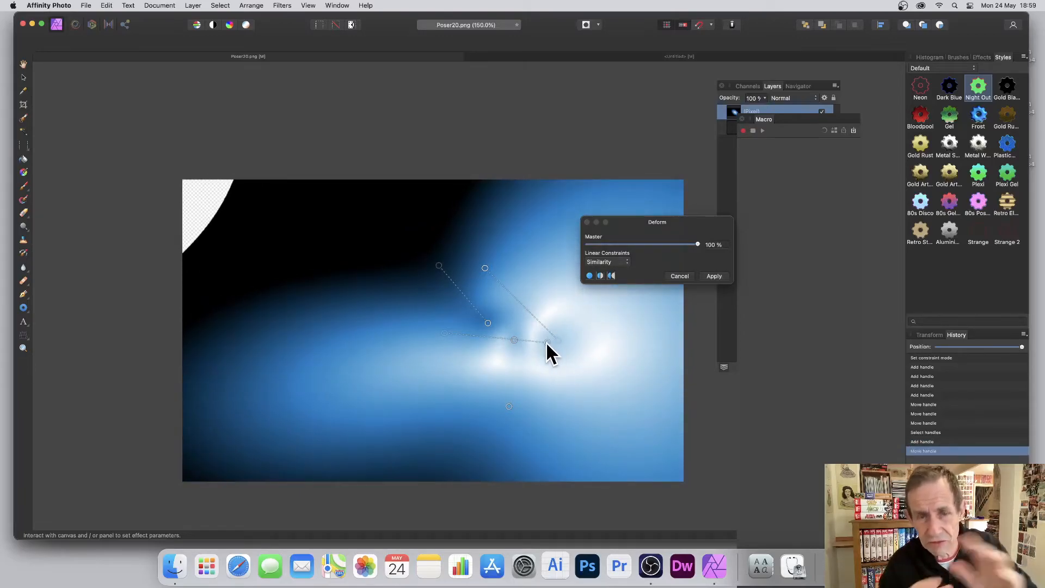
pyautogui.click(482, 354)
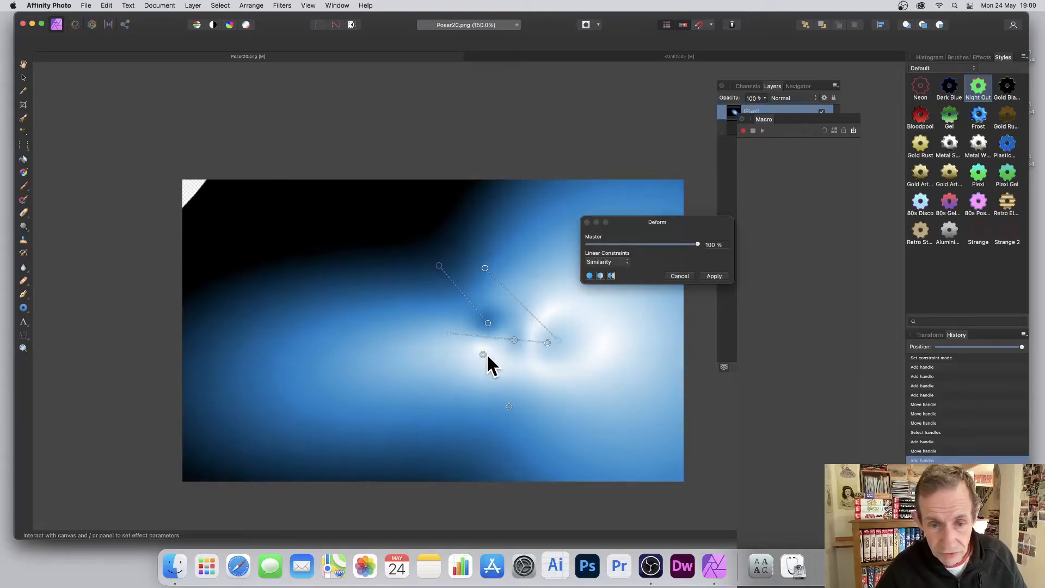
pyautogui.moveTo(485, 355); pyautogui.dragTo(414, 326)
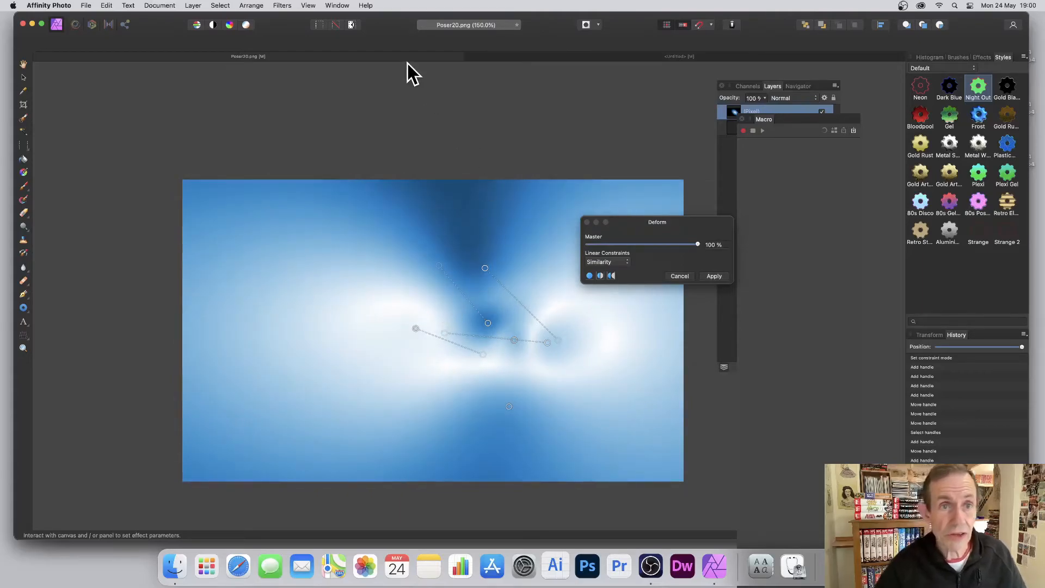
pyautogui.click(712, 276)
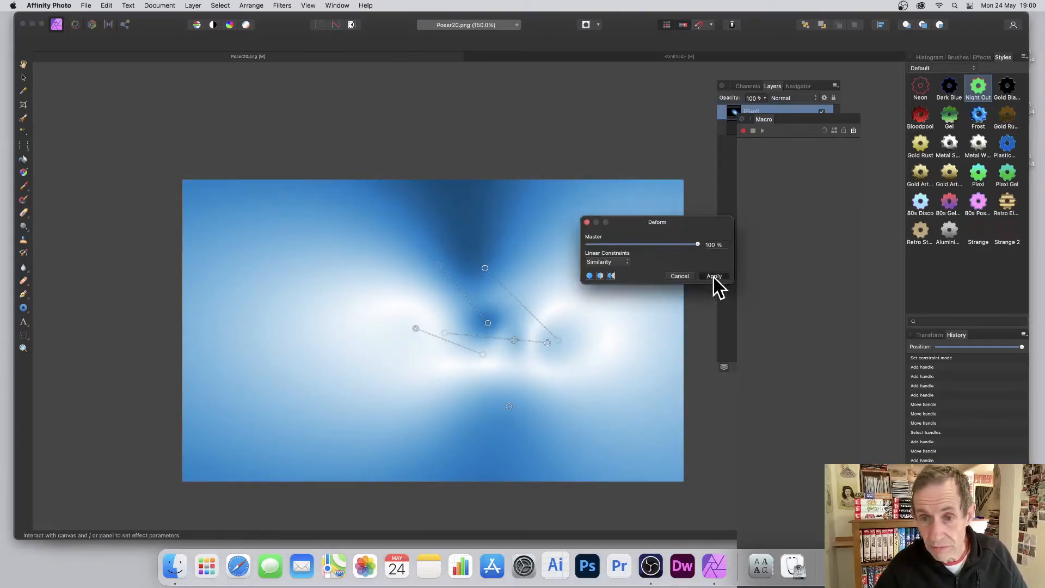
pyautogui.click(714, 277)
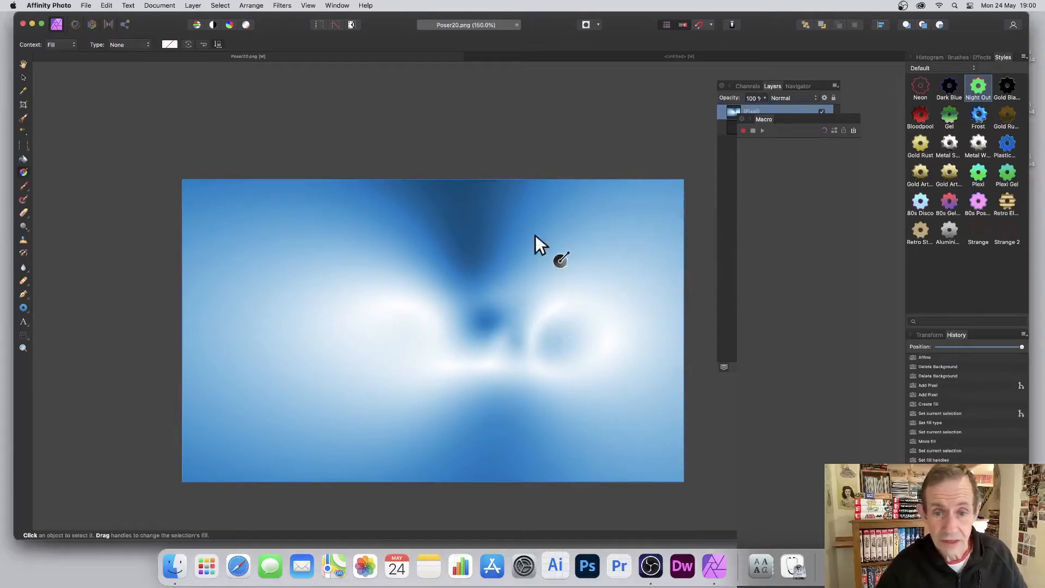
# - Start the Affine filter on the deformed gradient, rotate it to 315° and set the extend mode to Mirror
pyautogui.click(280, 5)
pyautogui.moveTo(282, 57)
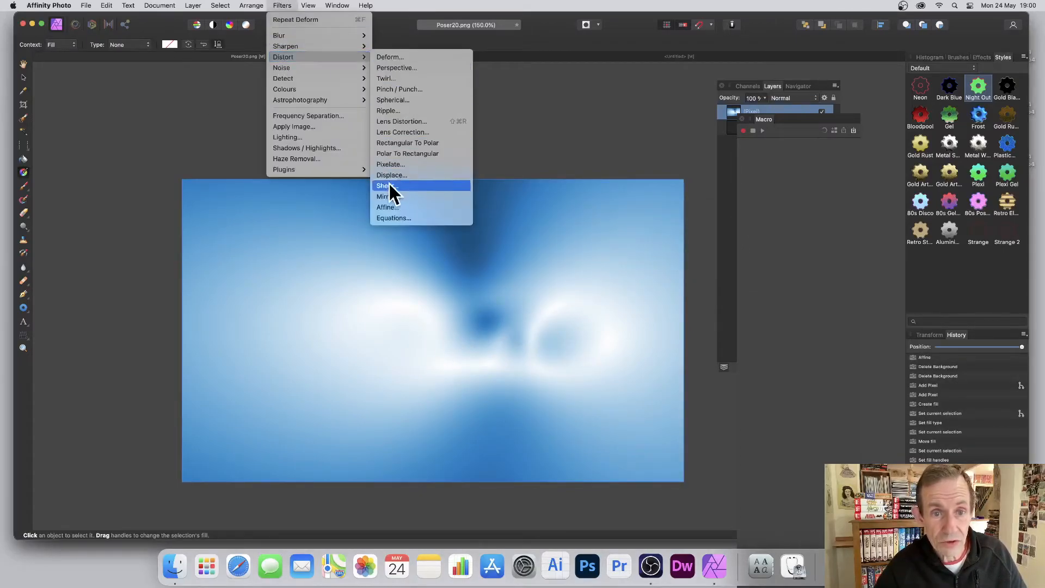
pyautogui.click(384, 207)
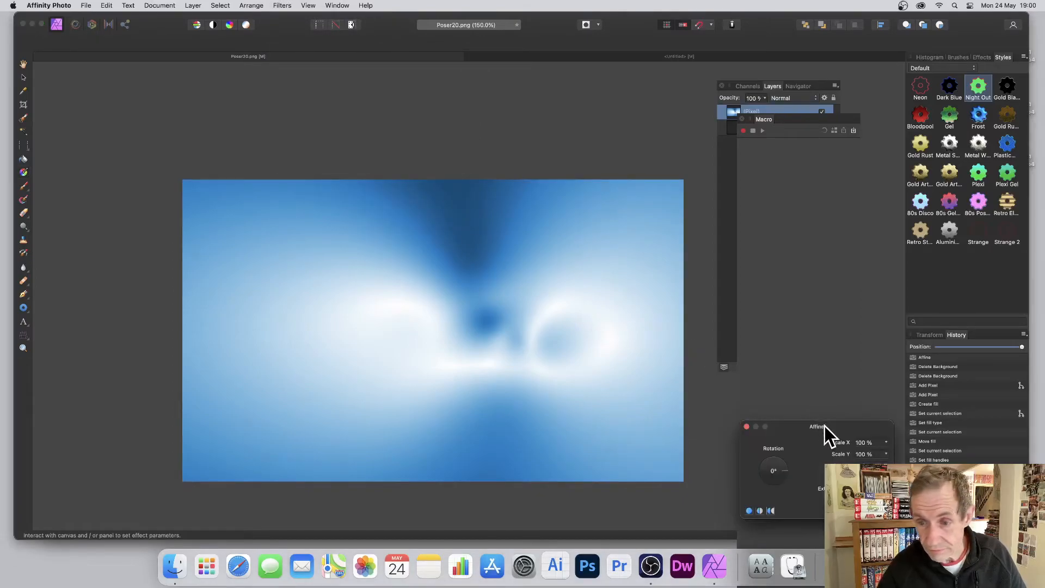
pyautogui.moveTo(825, 426); pyautogui.dragTo(561, 250)
pyautogui.moveTo(524, 294); pyautogui.dragTo(716, 231)
pyautogui.click(796, 291)
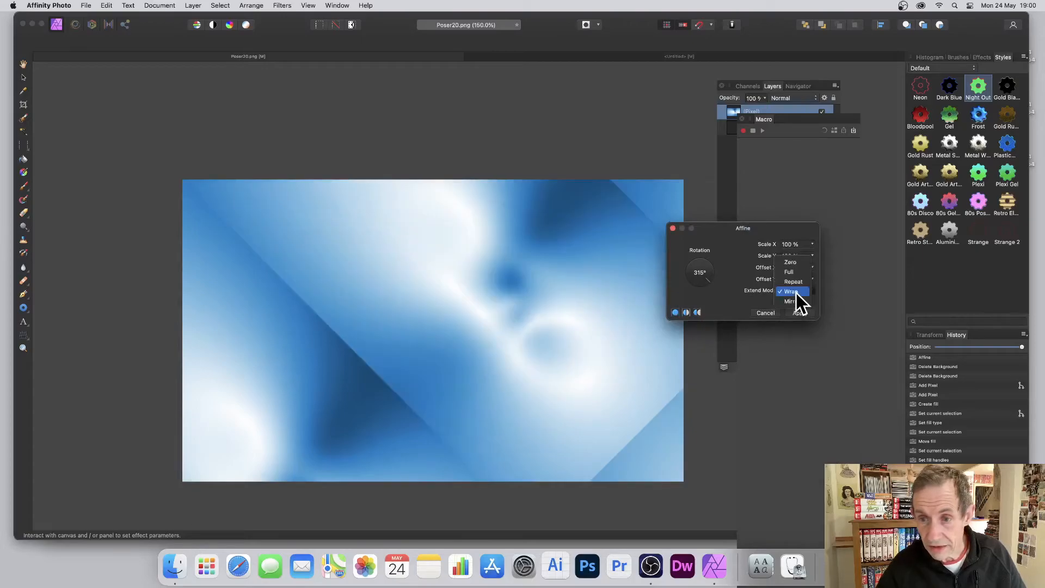
pyautogui.click(793, 303)
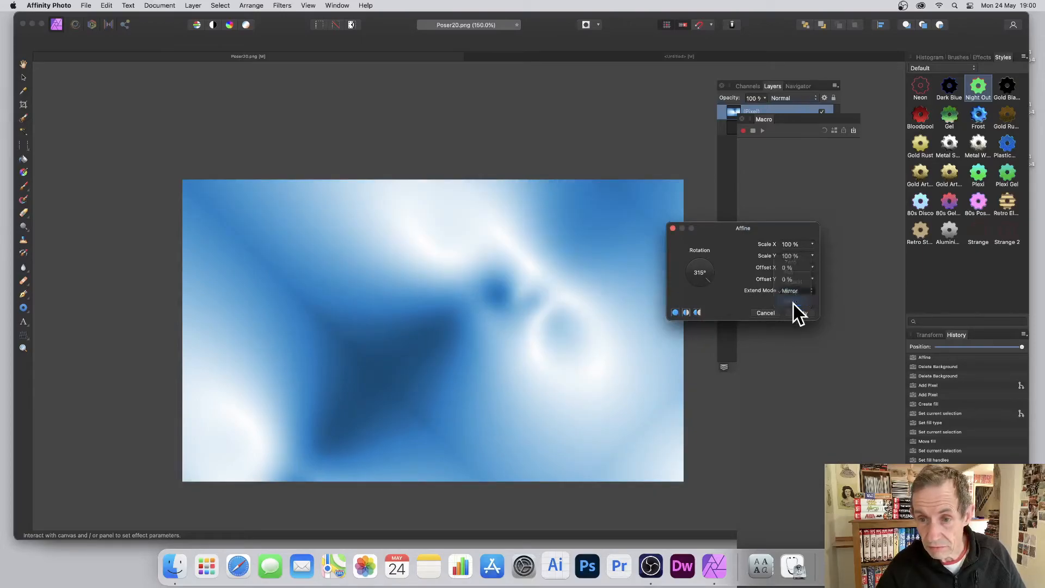
# - Set Scale X and Scale Y to 20 %, apply the Affine filter and repeat it once on the pattern
pyautogui.click(799, 244)
pyautogui.write('20')
pyautogui.press('Tab')
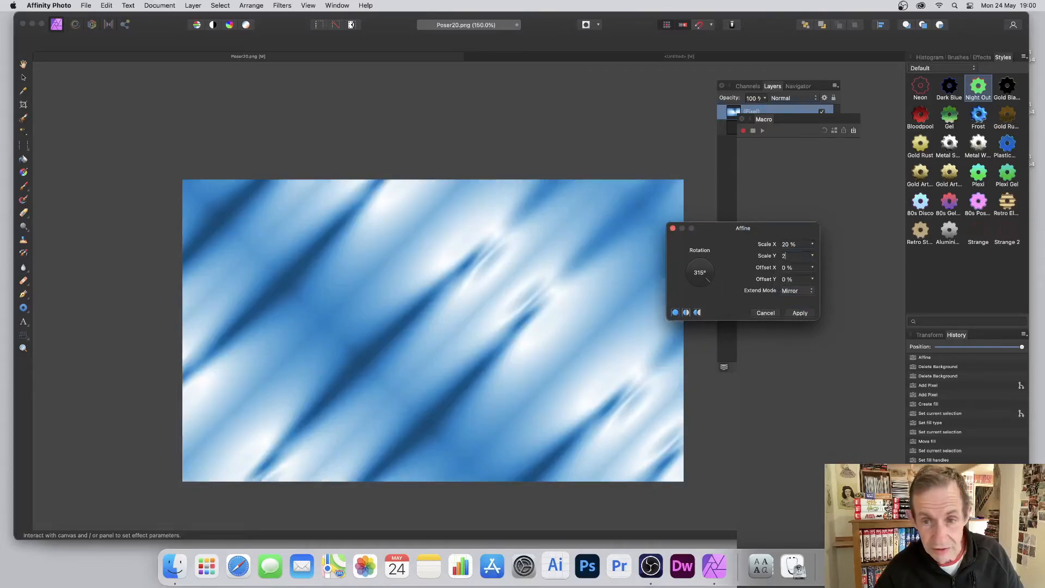
pyautogui.write('20')
pyautogui.press('Tab')
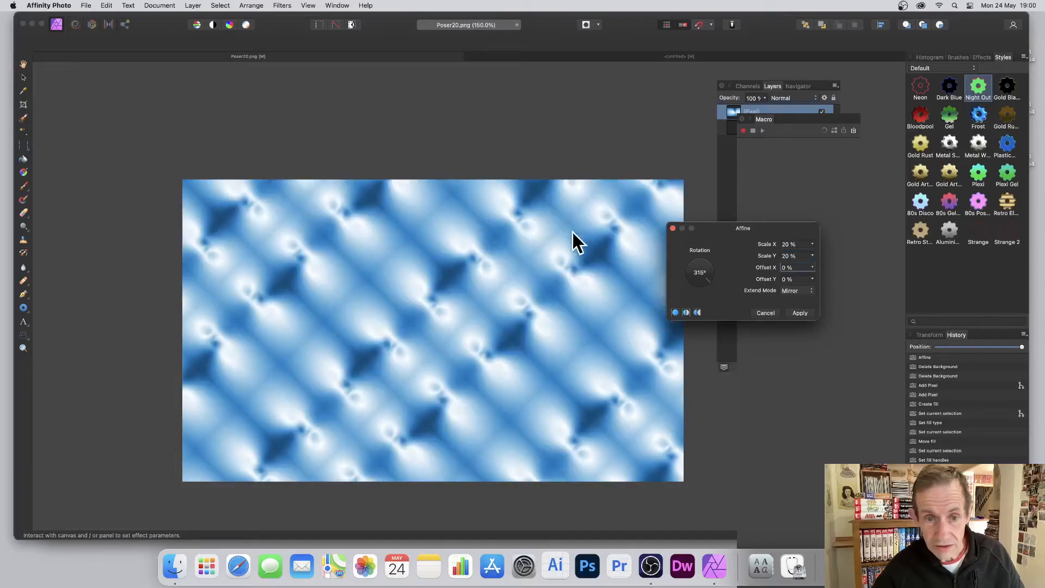
pyautogui.click(508, 297)
pyautogui.moveTo(705, 279)
pyautogui.mouseDown()
pyautogui.moveTo(687, 276)
pyautogui.moveTo(710, 285)
pyautogui.mouseUp()
pyautogui.click(800, 314)
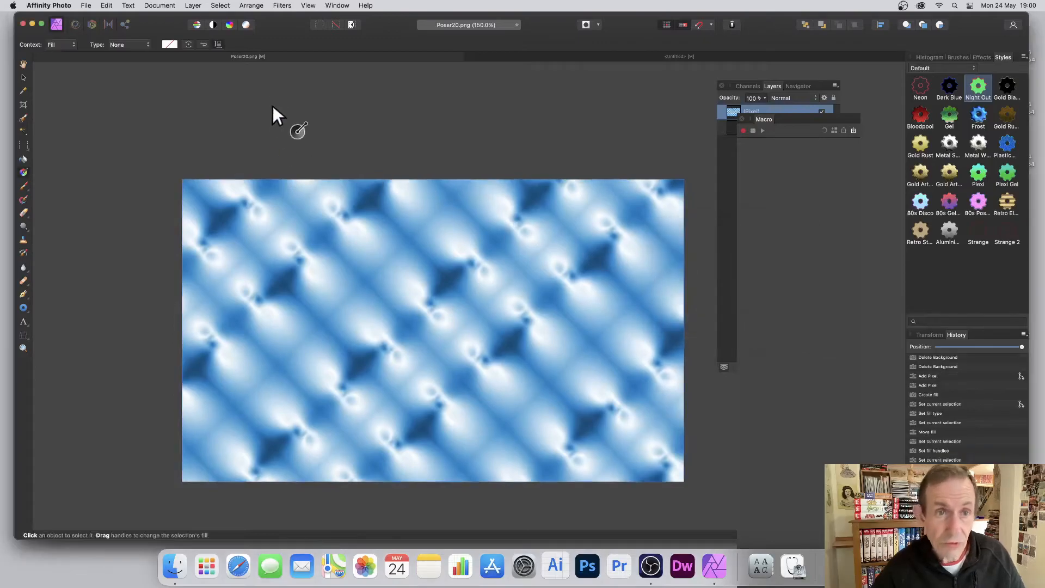
pyautogui.click(280, 6)
pyautogui.click(294, 19)
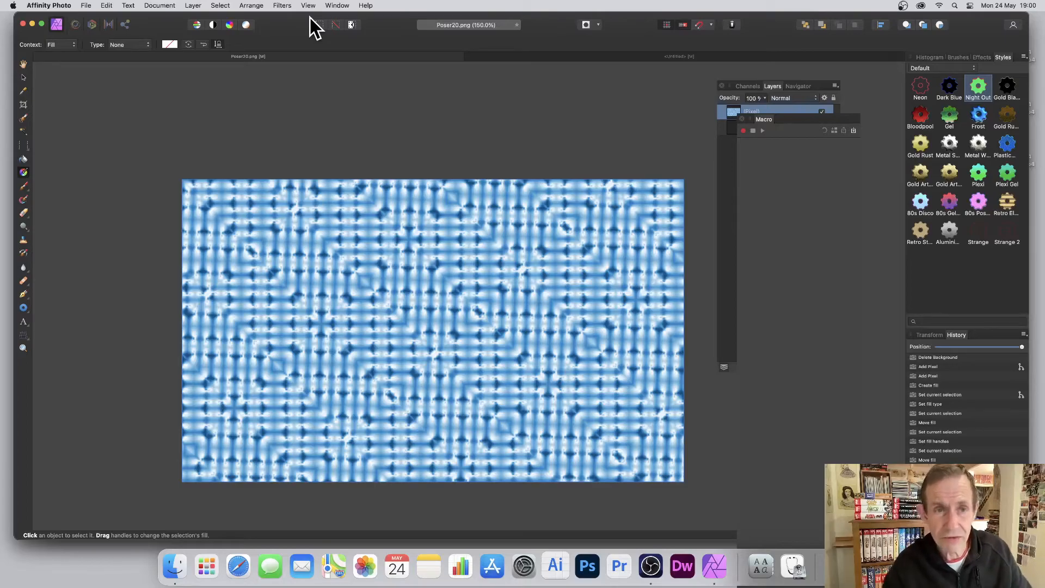
# - Repeat the Affine filter once more and undo that repeat
pyautogui.click(281, 6)
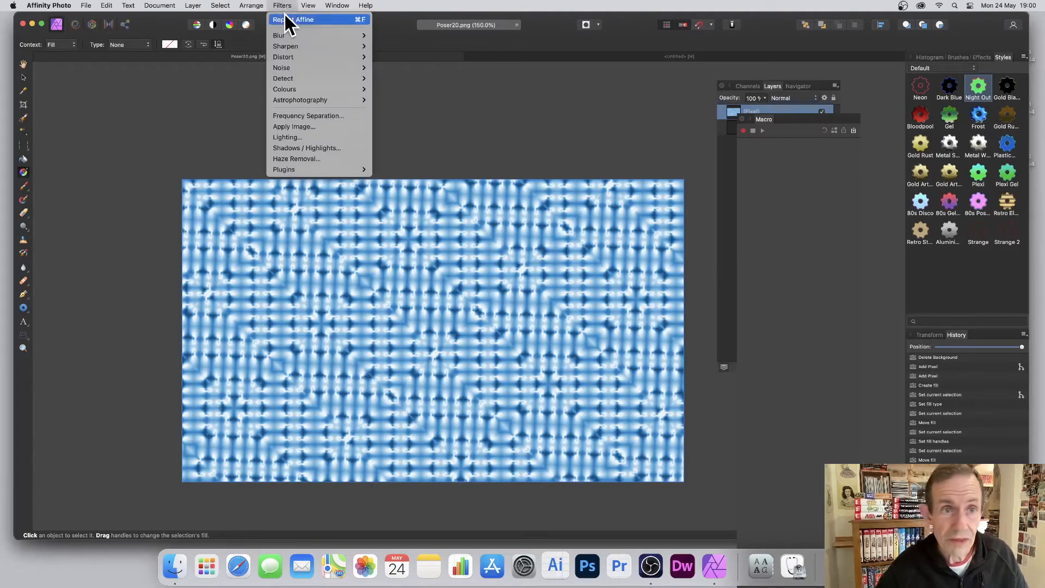
pyautogui.click(287, 18)
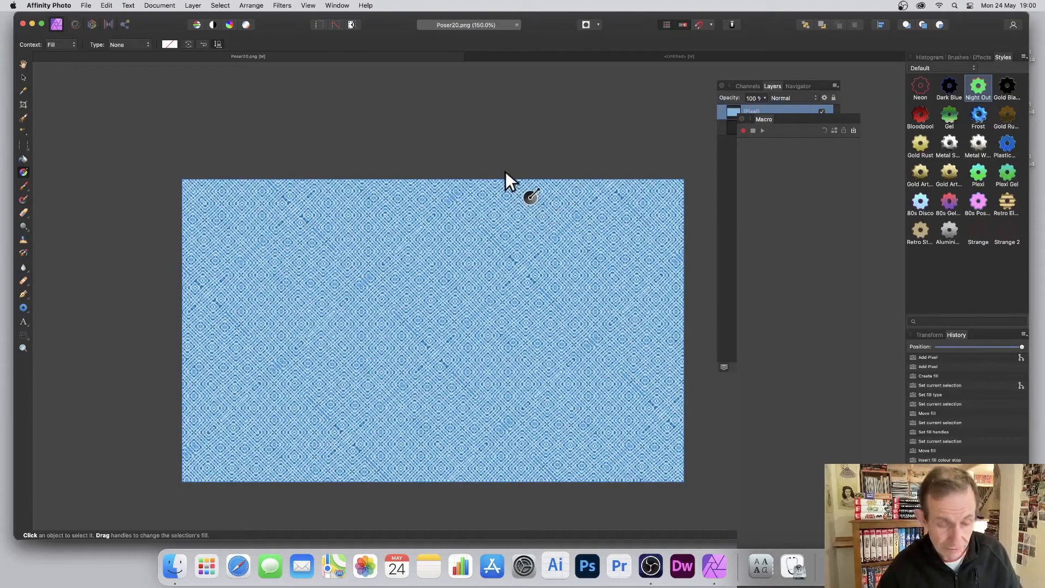
pyautogui.press('super+z')
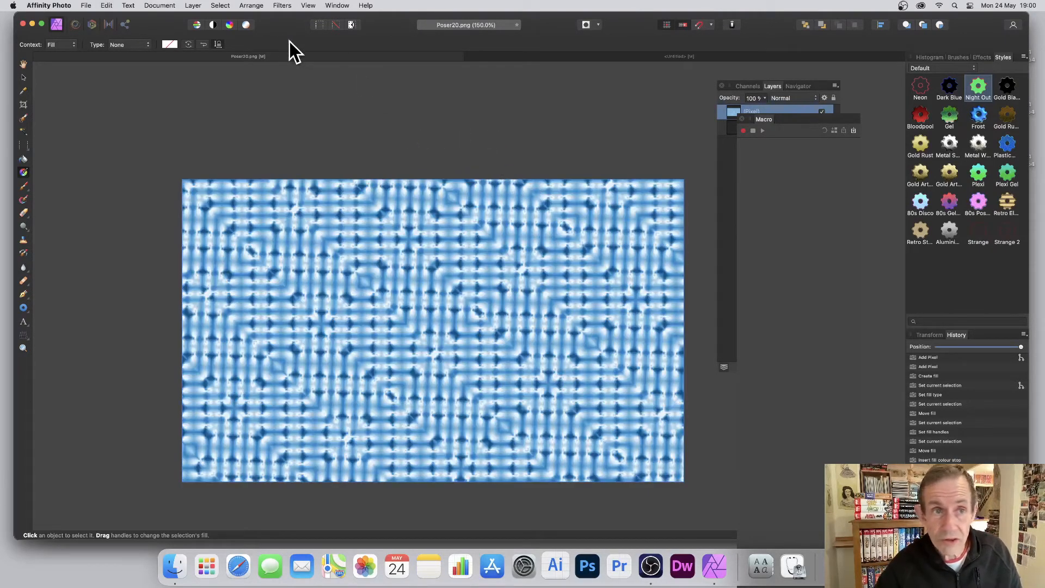
# - Start the Deform filter on the woven pattern and add four handles spread around the middle of the canvas
pyautogui.click(282, 5)
pyautogui.moveTo(283, 56)
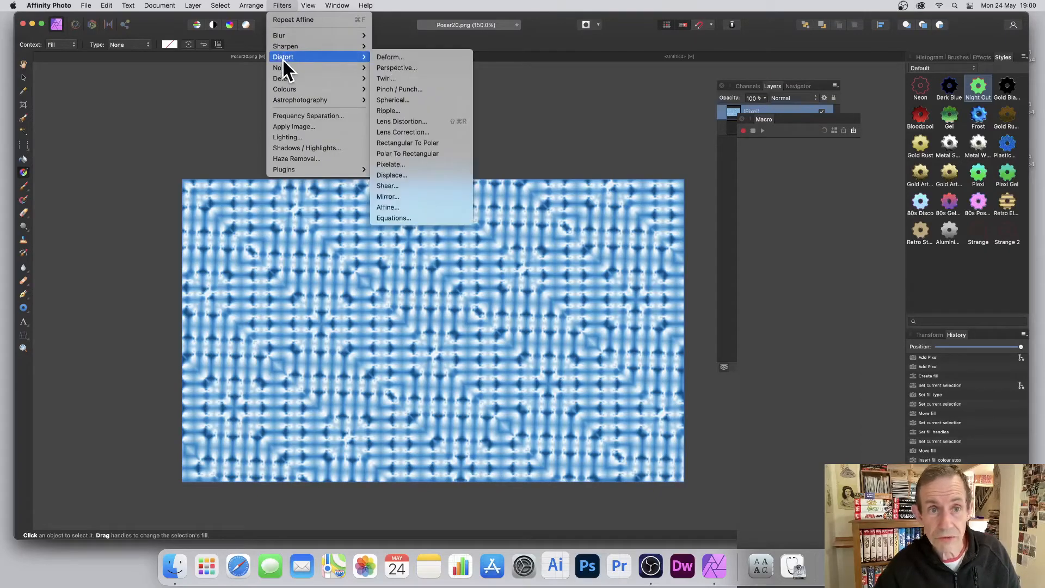
pyautogui.click(403, 57)
pyautogui.click(344, 277)
pyautogui.click(461, 323)
pyautogui.click(570, 263)
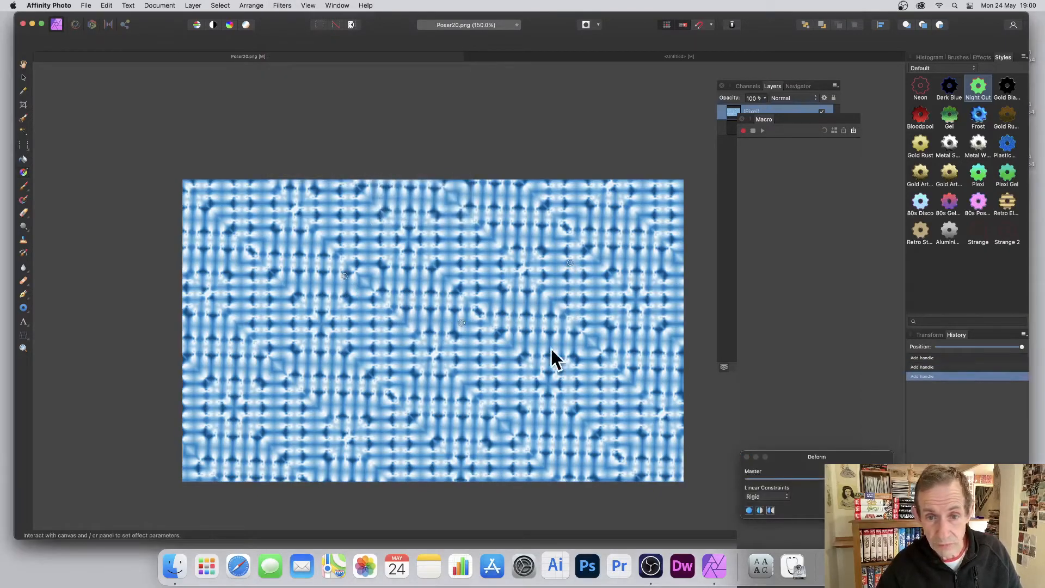
pyautogui.click(549, 385)
# - Pull three deform handles out past the canvas corners and right edge, and shift an added handle toward the lower right to bend the pattern
pyautogui.moveTo(570, 263); pyautogui.dragTo(207, 155)
pyautogui.moveTo(344, 277); pyautogui.dragTo(176, 483)
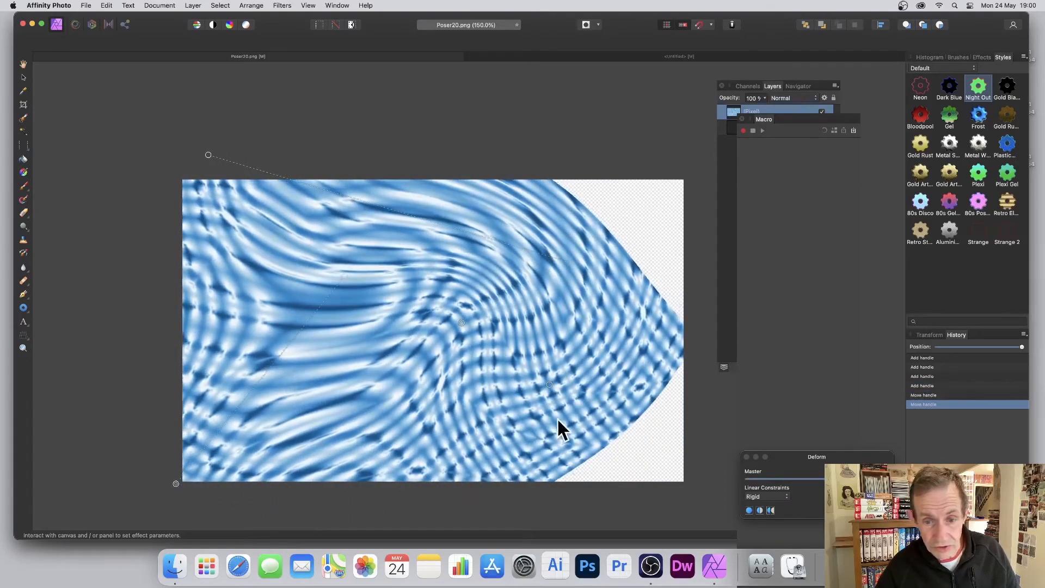
pyautogui.click(542, 393)
pyautogui.moveTo(548, 384); pyautogui.dragTo(780, 326)
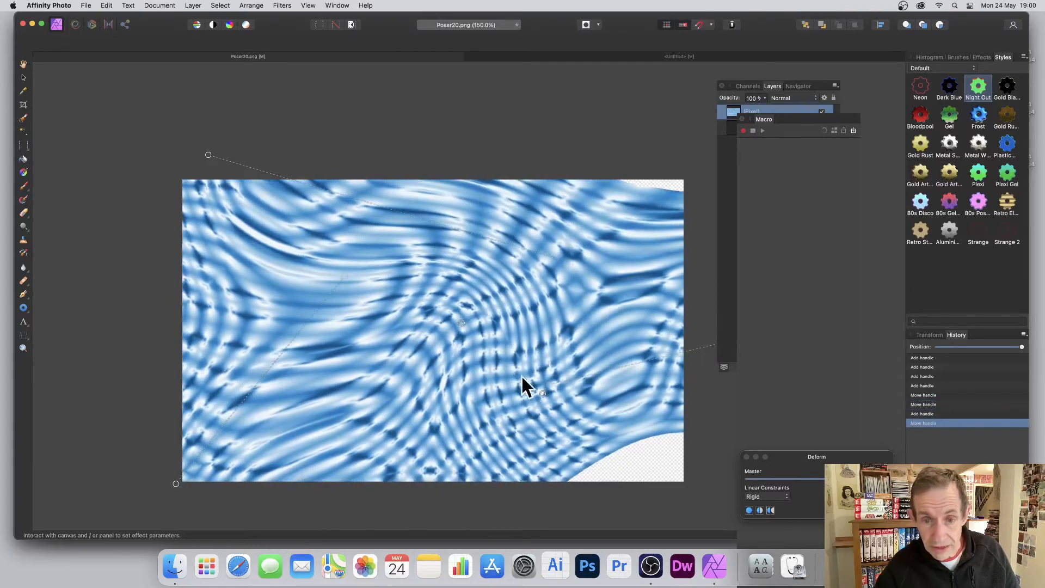
pyautogui.moveTo(543, 391); pyautogui.dragTo(608, 426)
# - Switch the deform constraint to Similarity, drag a new handle near the centre leftward to form a swirl, and apply the filter
pyautogui.click(765, 496)
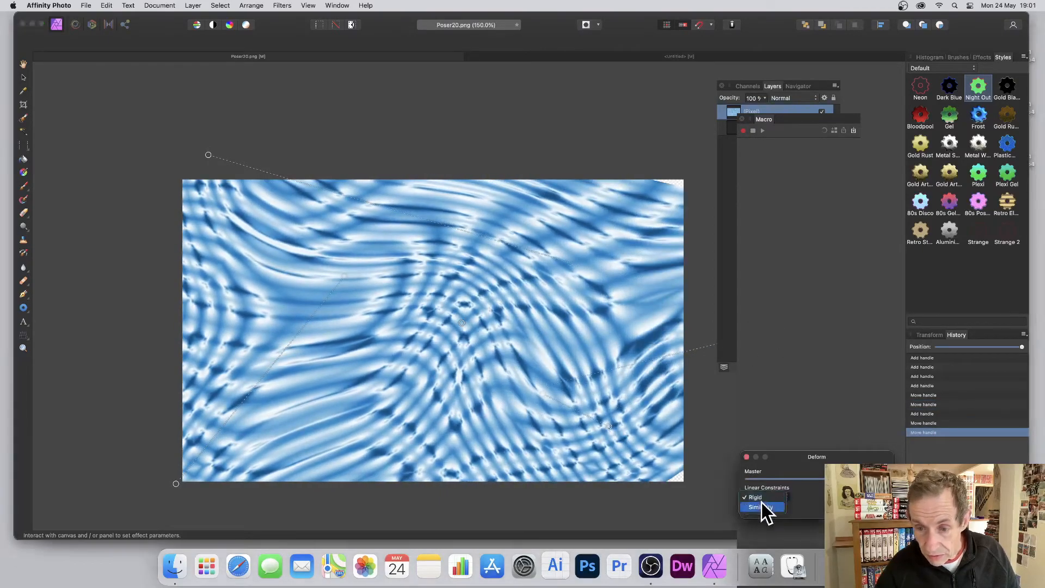
pyautogui.click(761, 507)
pyautogui.moveTo(481, 358); pyautogui.dragTo(416, 341)
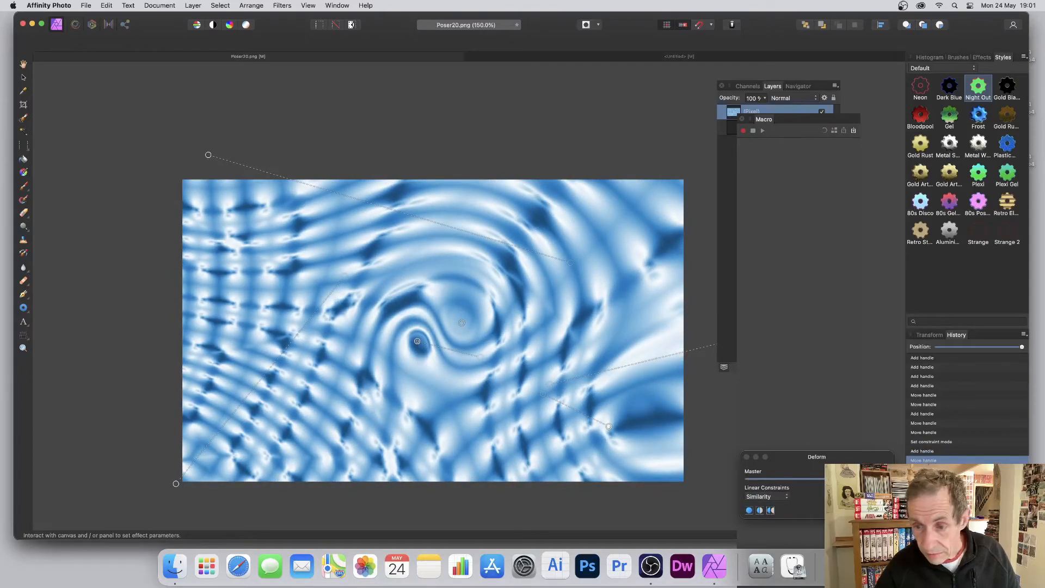
pyautogui.click(872, 510)
# - Start the Affine filter on the swirled pattern and set the extend mode to Mirror
pyautogui.click(279, 5)
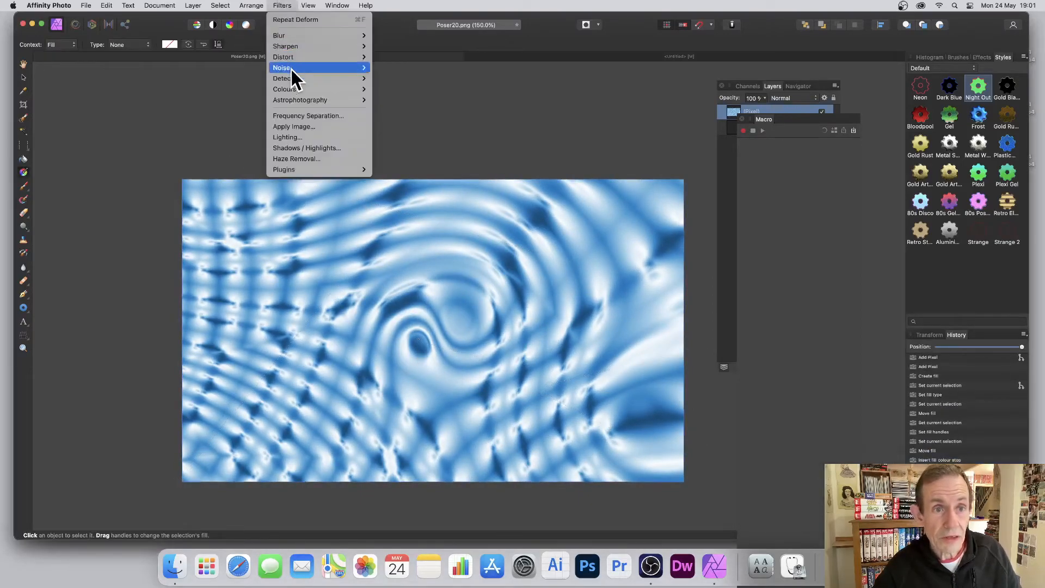
pyautogui.moveTo(289, 57)
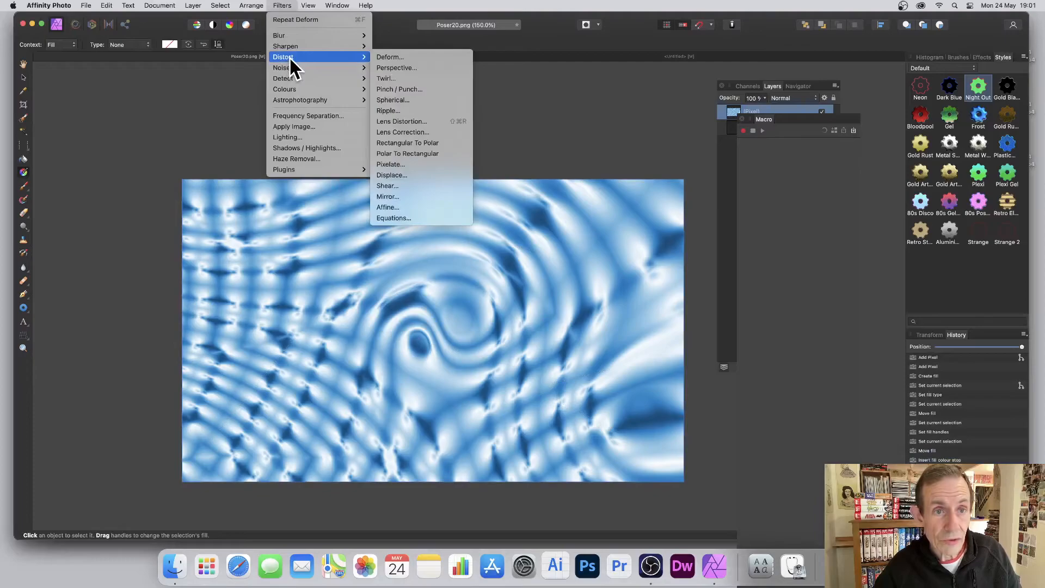
pyautogui.click(403, 207)
pyautogui.moveTo(838, 432); pyautogui.dragTo(568, 237)
pyautogui.click(602, 299)
pyautogui.click(604, 309)
# - Set the Affine Scale X and Scale Y to 25 % and apply the filter
pyautogui.click(614, 253)
pyautogui.write('25')
pyautogui.press('Tab')
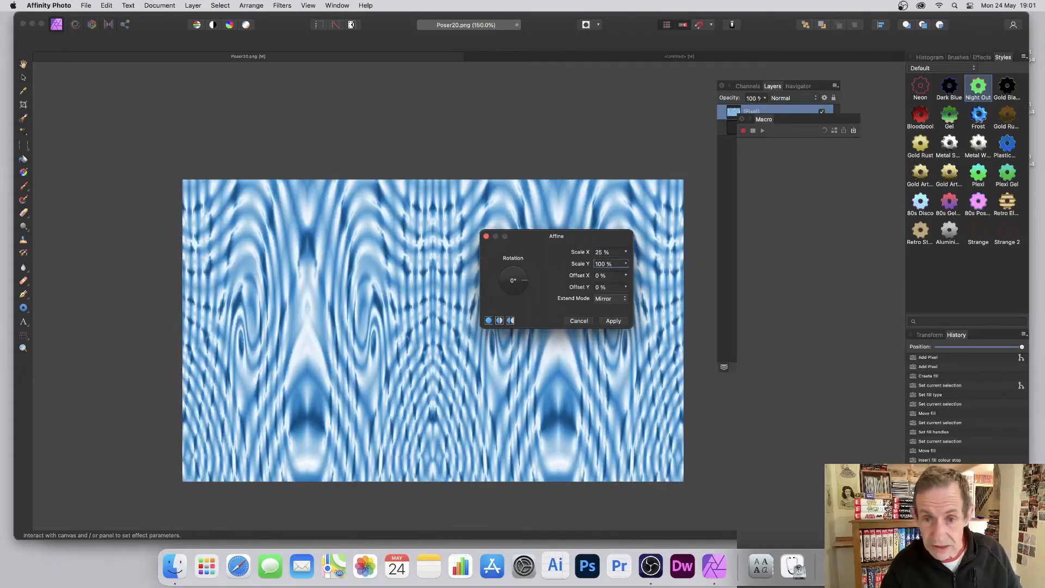
pyautogui.write('25')
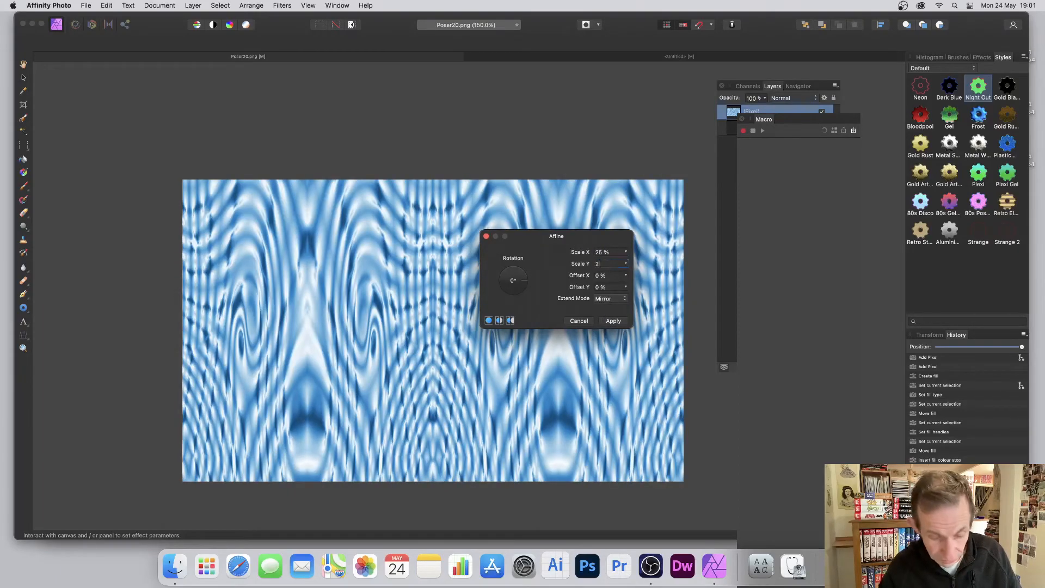
pyautogui.press('Tab')
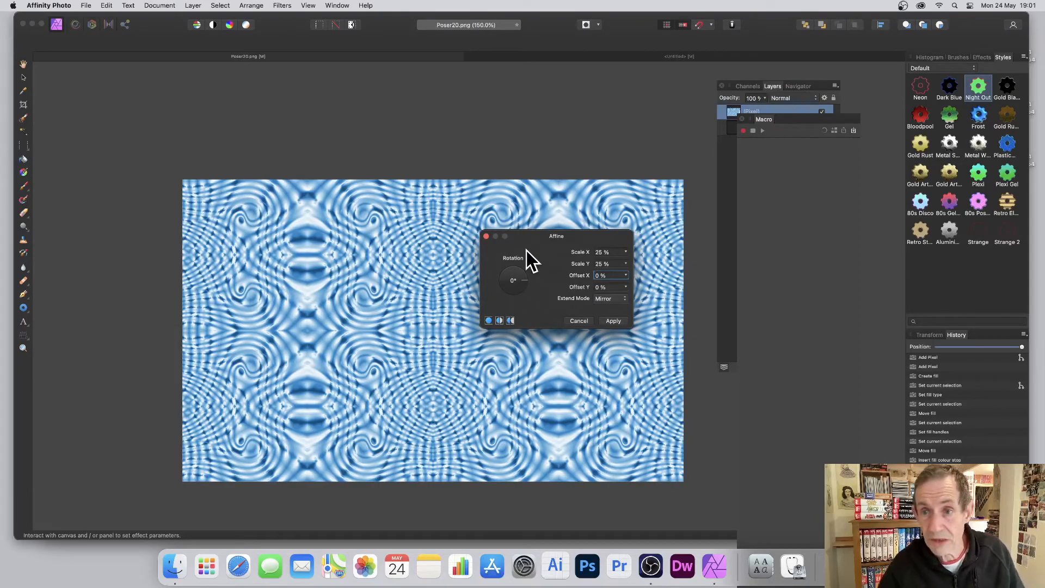
pyautogui.click(613, 320)
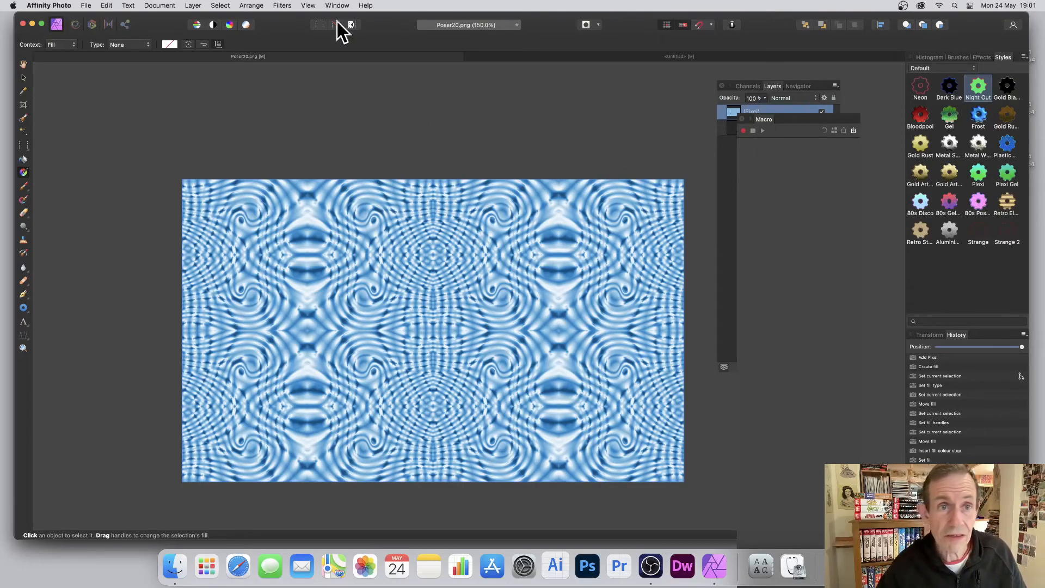
pyautogui.click(308, 5)
pyautogui.moveTo(313, 223)
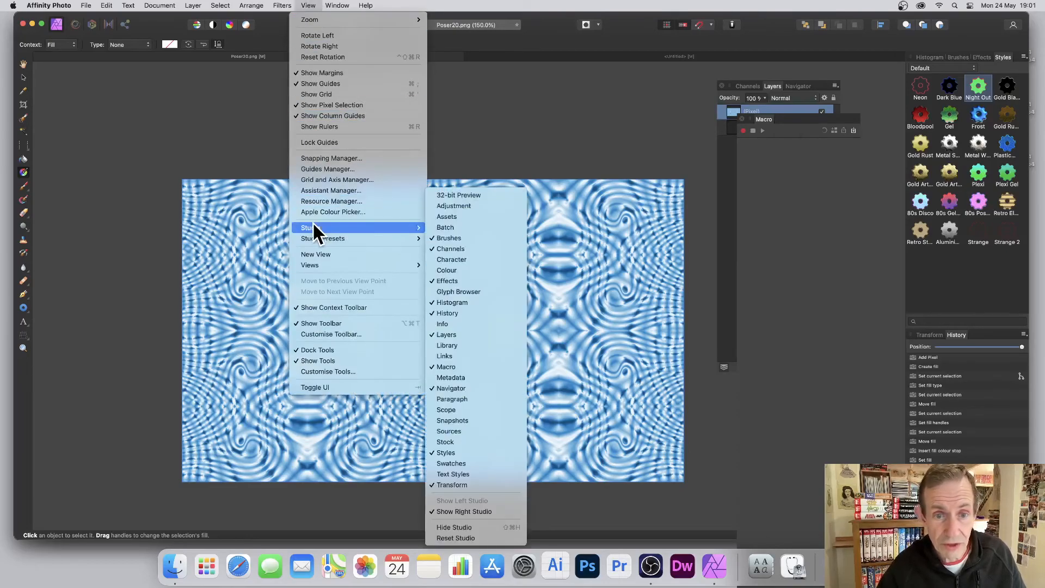
pyautogui.click(674, 321)
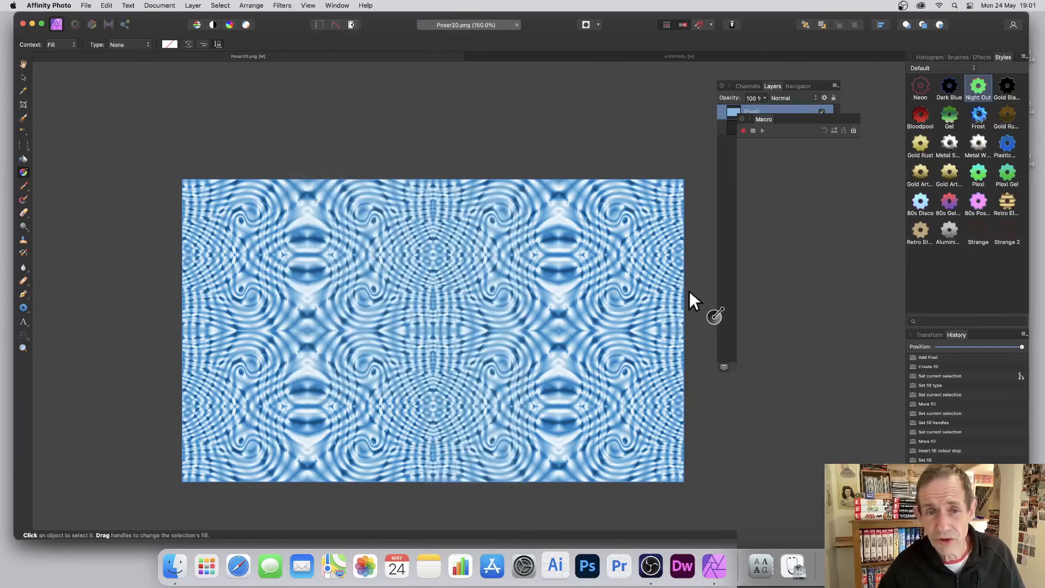